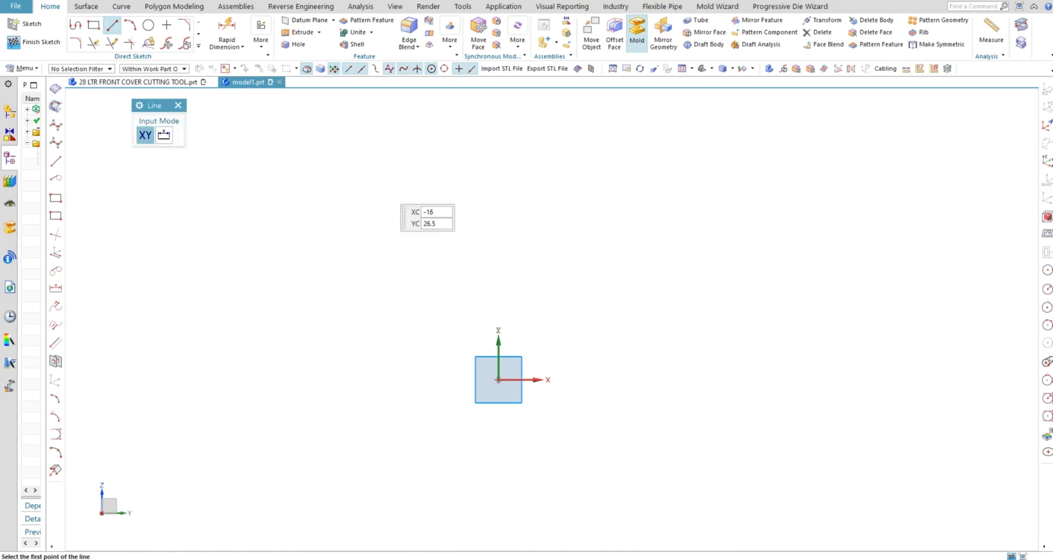
Draw a vertical line 34 mm long upward from the sketch origin
left_click(498, 379)
type("34")
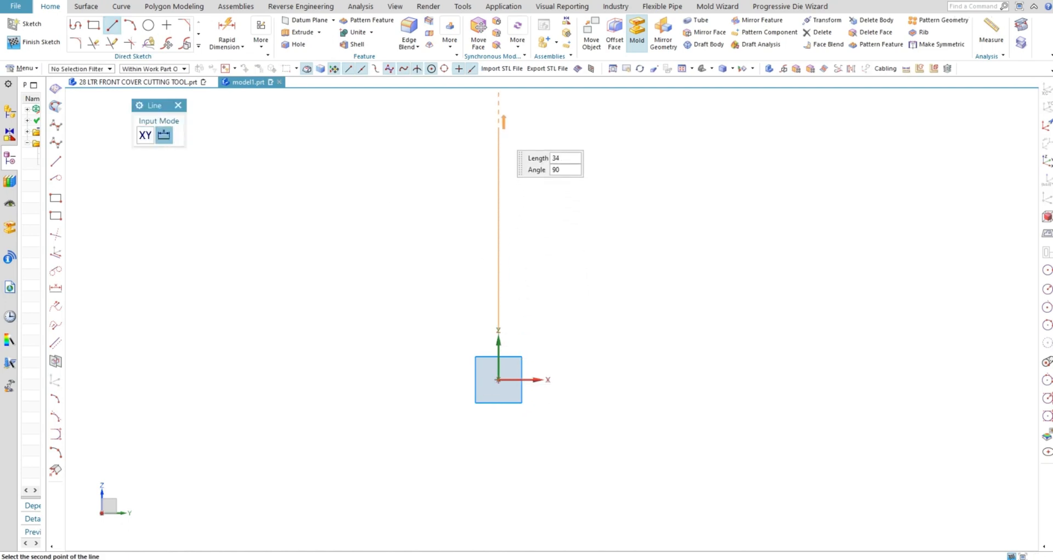
key("Return")
key("Escape")
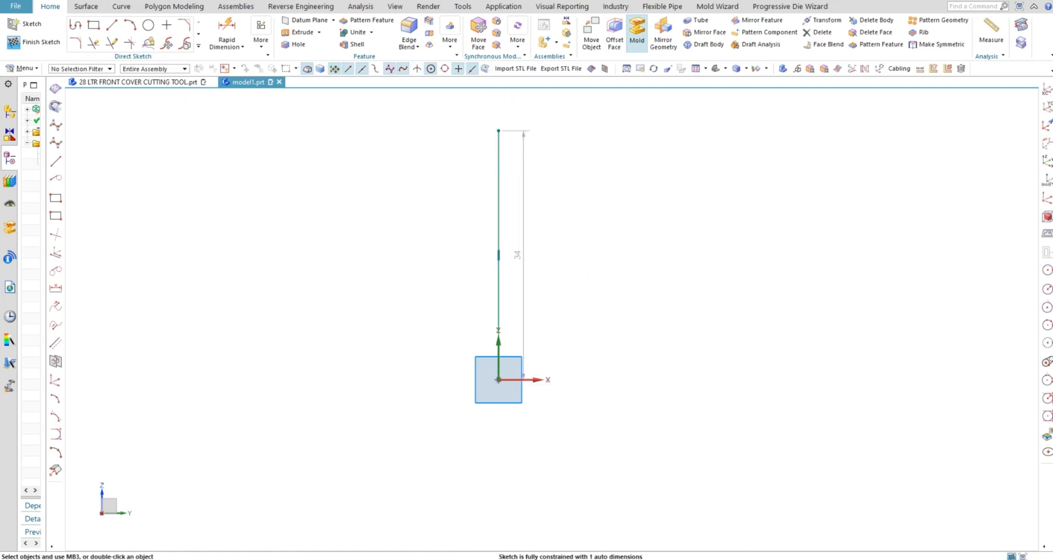
Draw a horizontal line about 45.5 mm long from the sketch origin along the positive X axis
key("l")
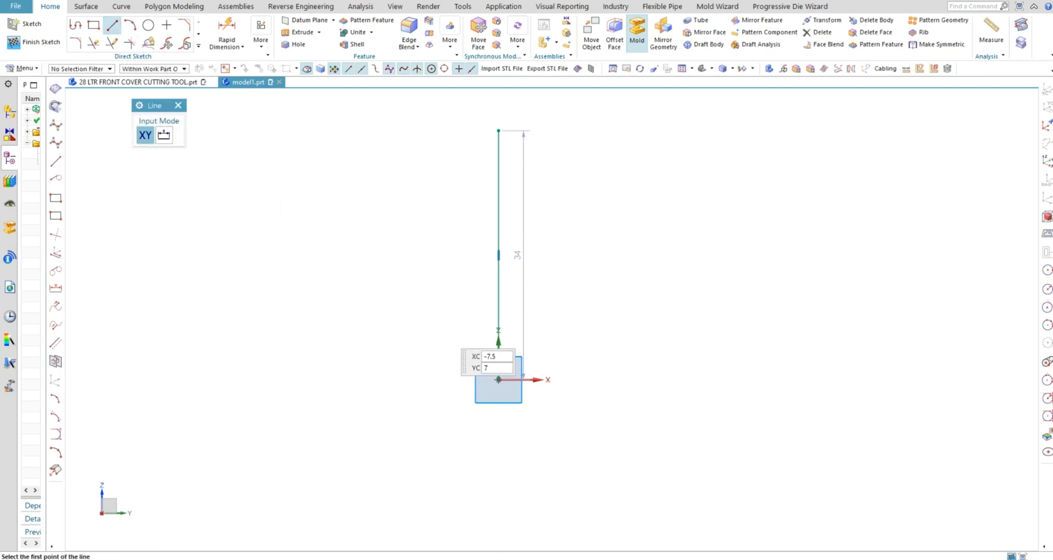
left_click(499, 379)
left_click(834, 379)
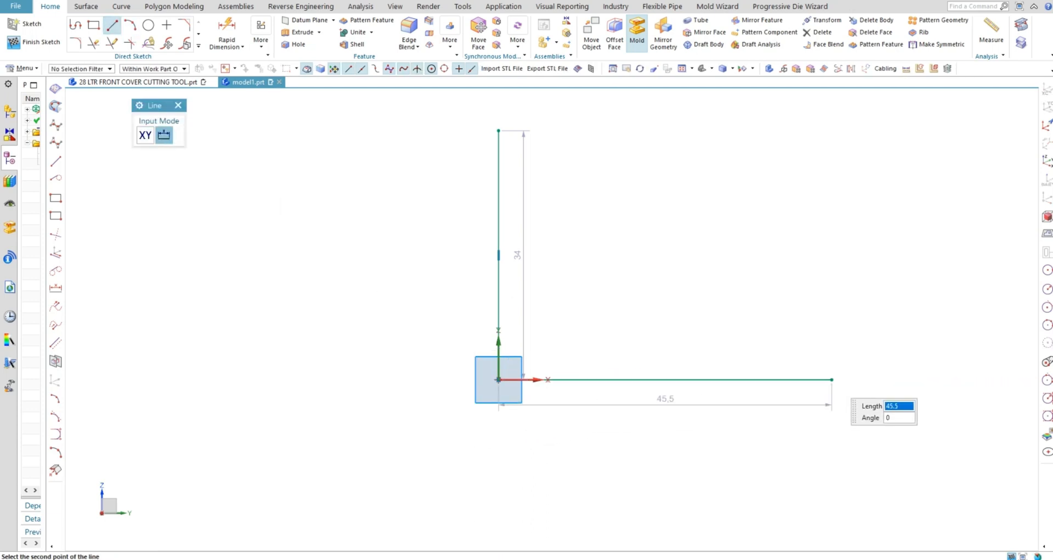
key("Escape")
Set the lengths of both the vertical and the horizontal line to 160.5 mm
scroll(444, 412, "down", 5)
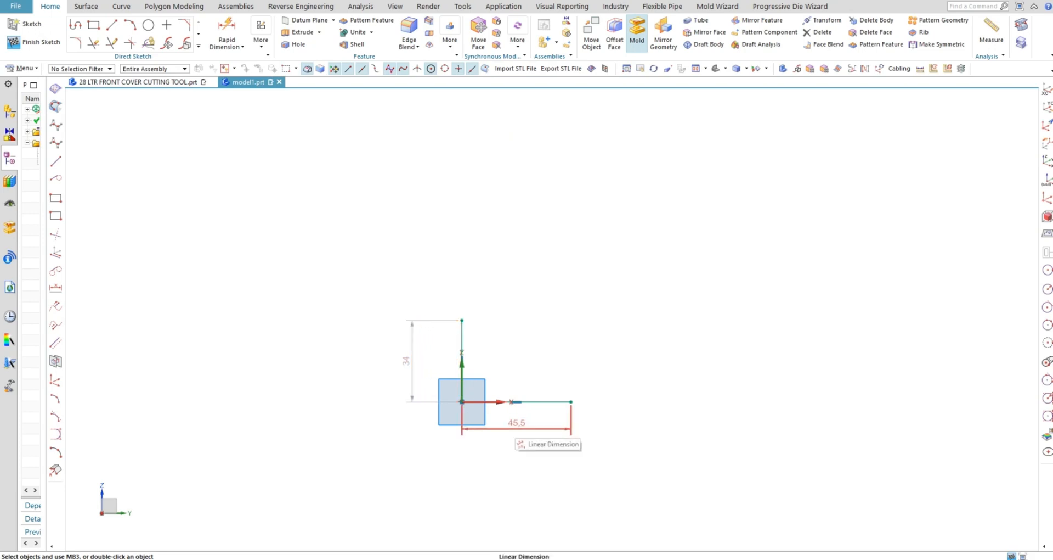
double_click(411, 360)
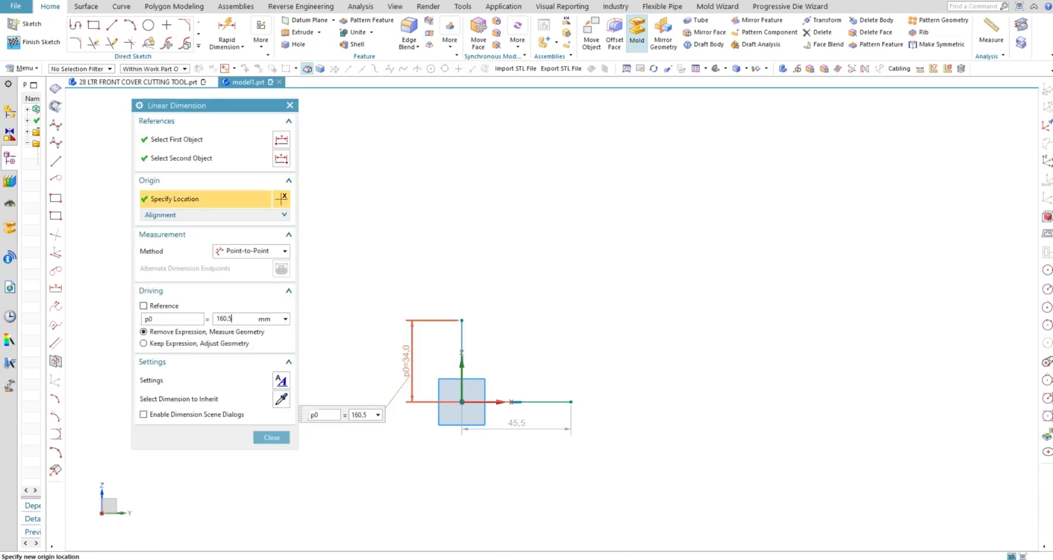
type("160.5")
key("Return")
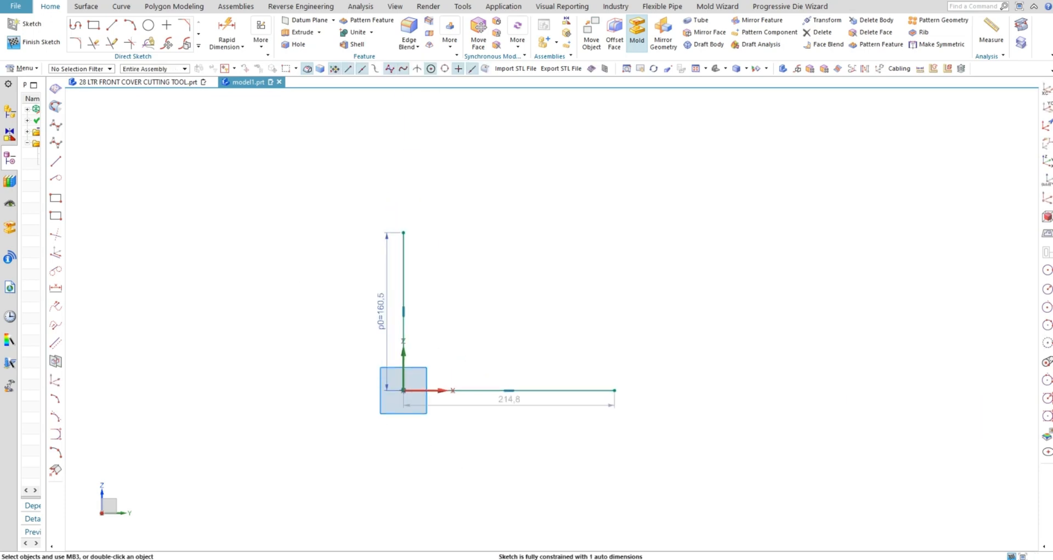
double_click(509, 399)
type("160.5")
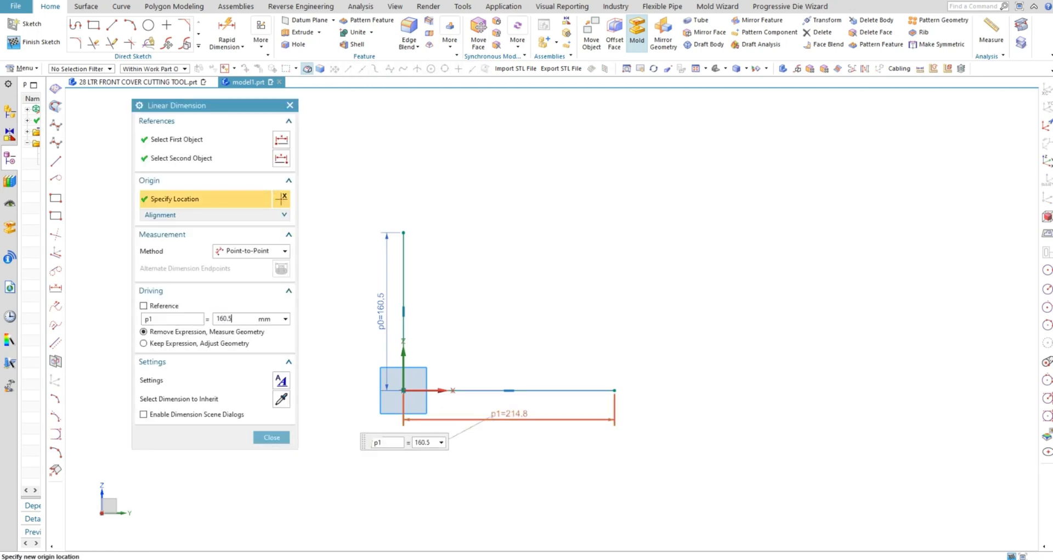
key("Return")
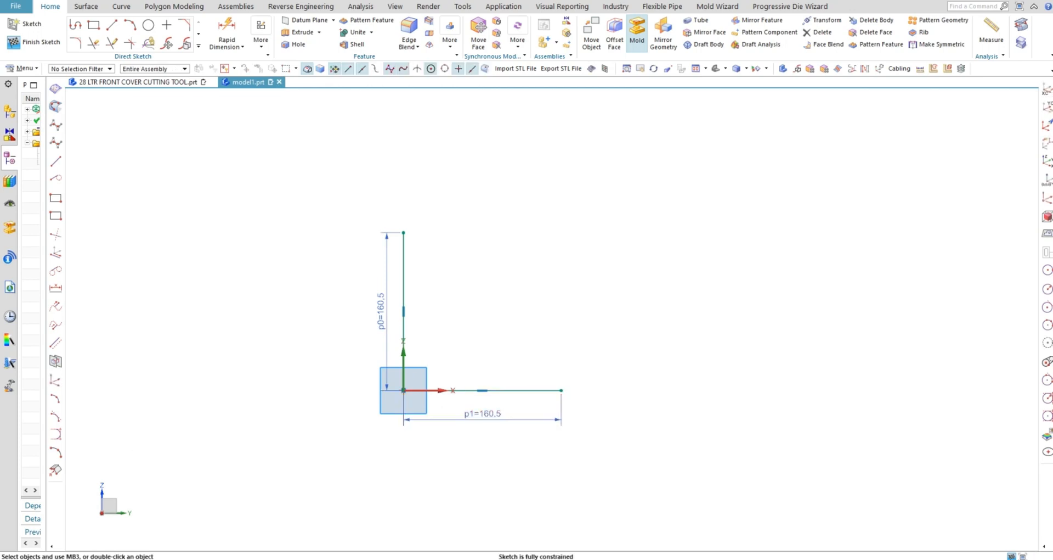
Move the horizontal and vertical length dimensions farther away from the lines
scroll(525, 363, "up", 1)
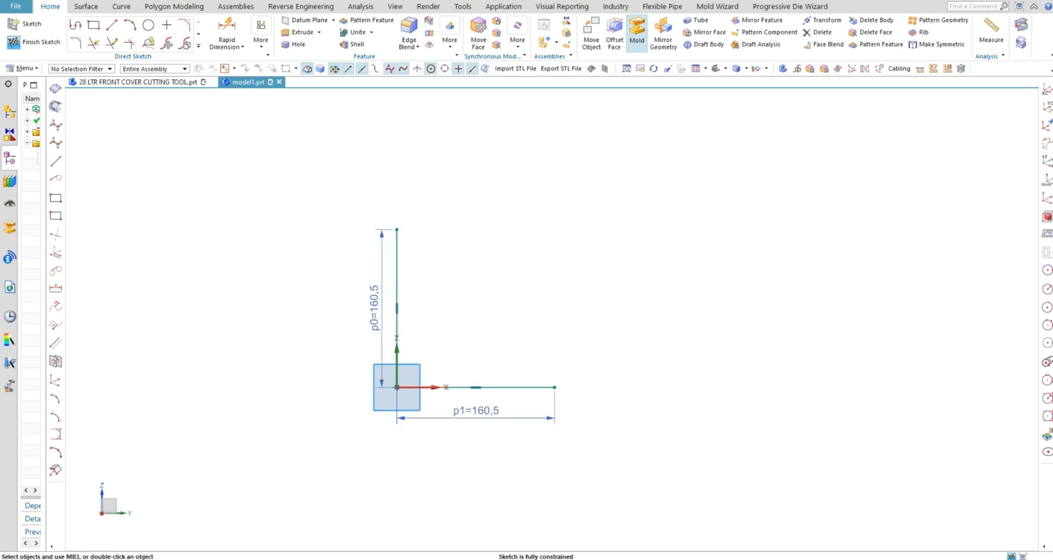
left_click_drag(477, 412, 477, 458)
left_click_drag(374, 307, 317, 307)
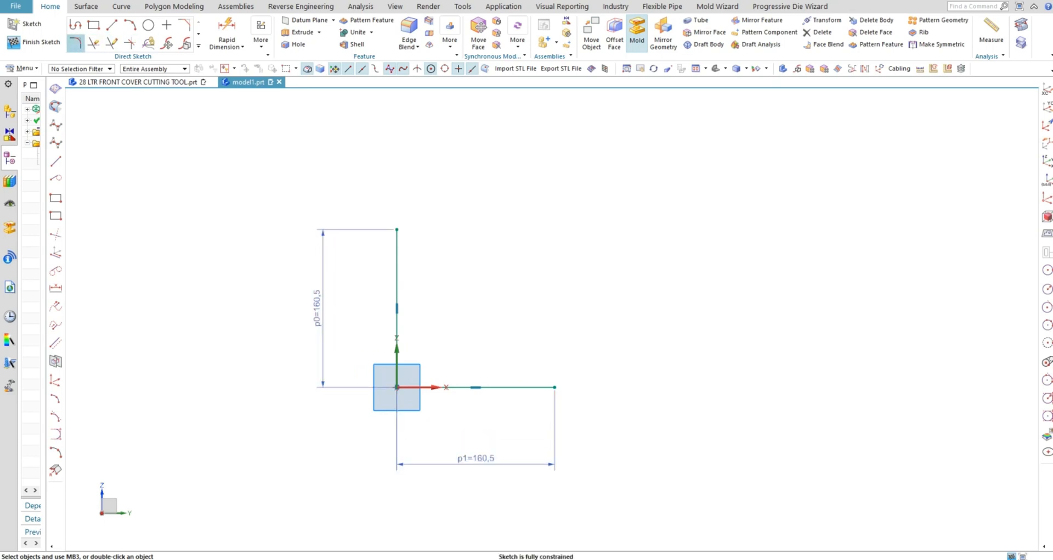
Fillet the corner between the vertical and horizontal lines with a 43 mm radius
left_click(75, 42)
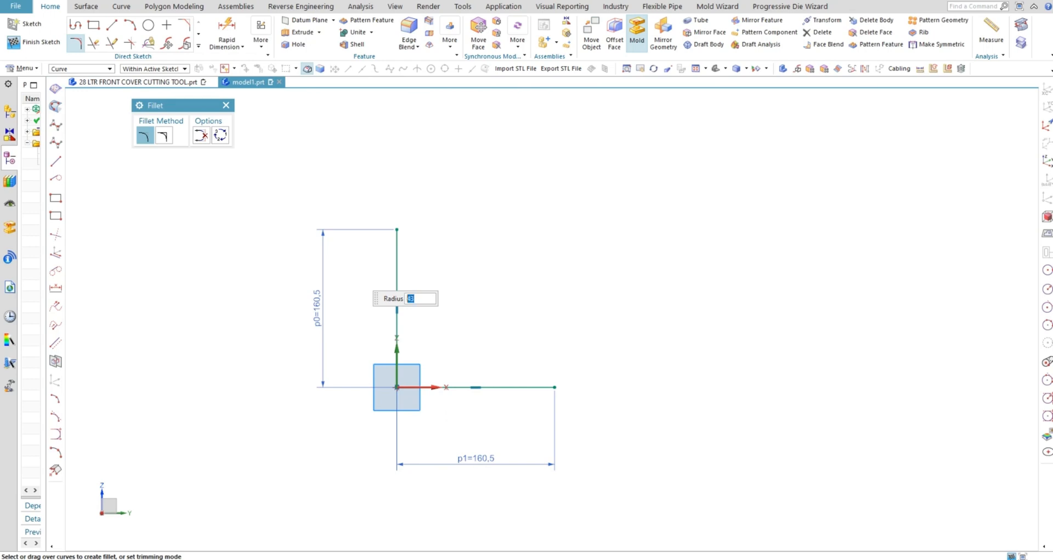
left_click_drag(408, 347, 485, 353)
key("Escape")
Create a tube along the filleted L-shaped path with a 39 mm outer diameter and a 35 mm inner diameter
middle_click_drag(310, 363, 324, 374)
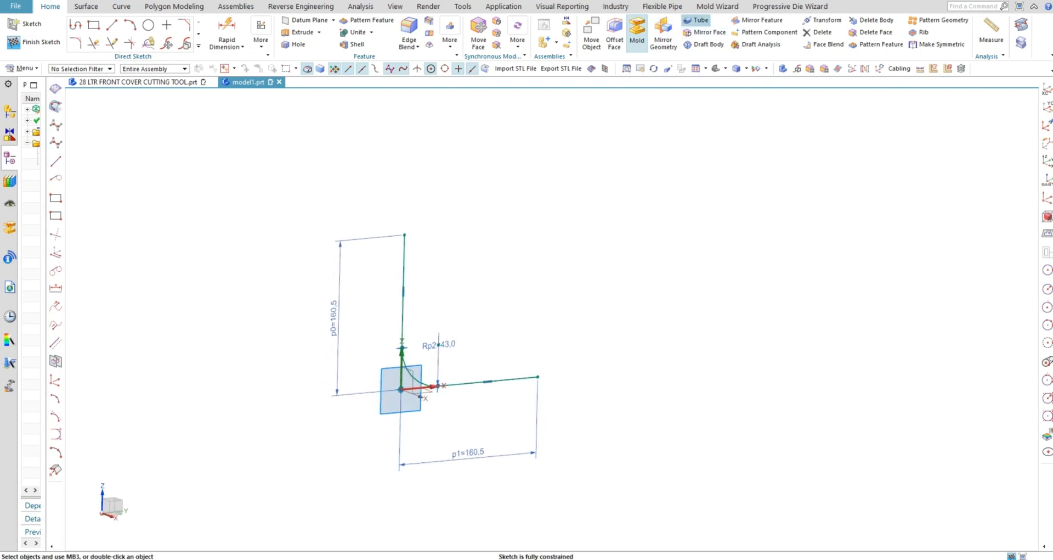
left_click(696, 21)
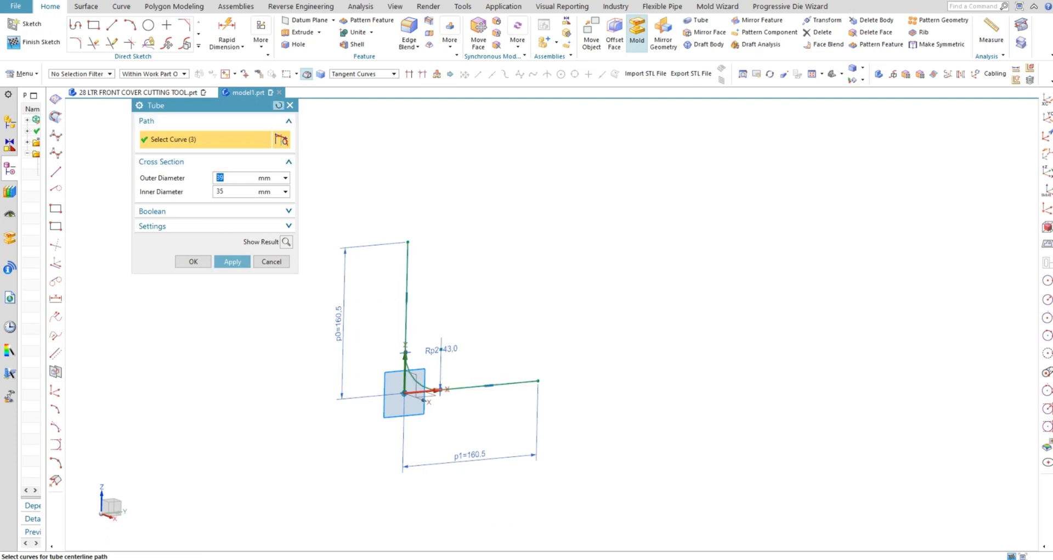
left_click(278, 105)
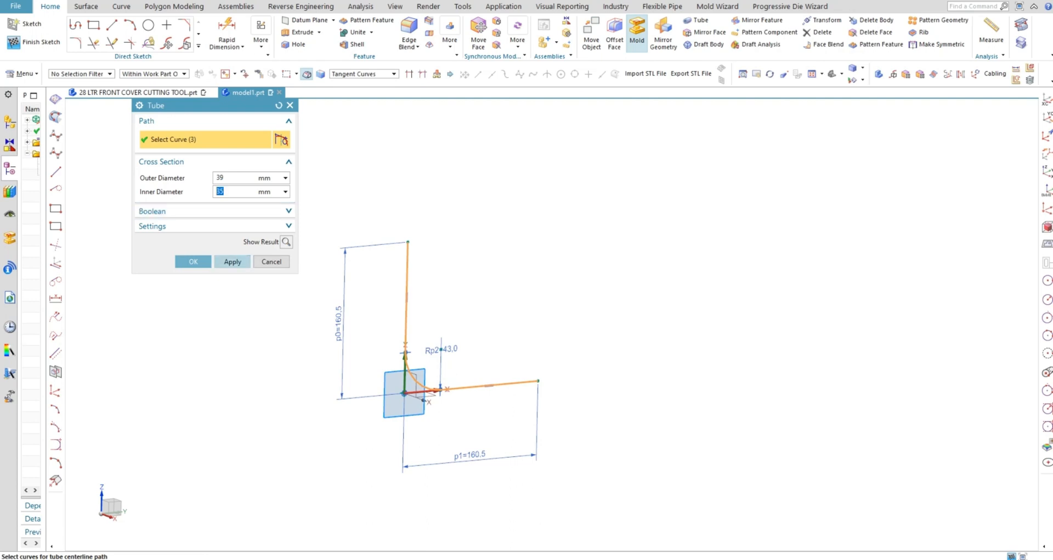
left_click(233, 262)
key("Escape")
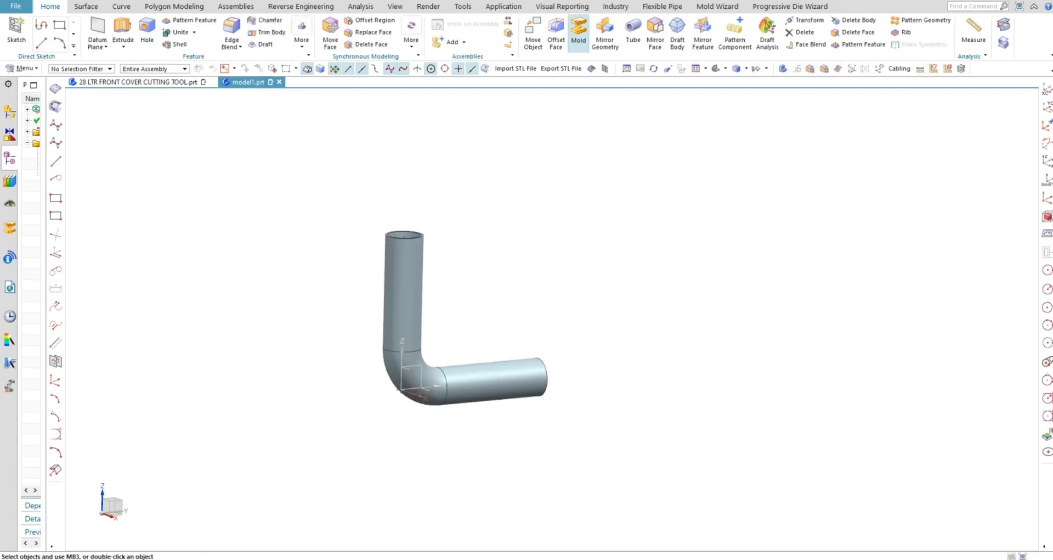
Hide the path sketch running through the tube
right_click(404, 235)
left_click(483, 220)
mouse_move(483, 258)
middle_mouse_down()
mouse_move(464, 291)
mouse_move(461, 389)
mouse_move(447, 255)
middle_mouse_up()
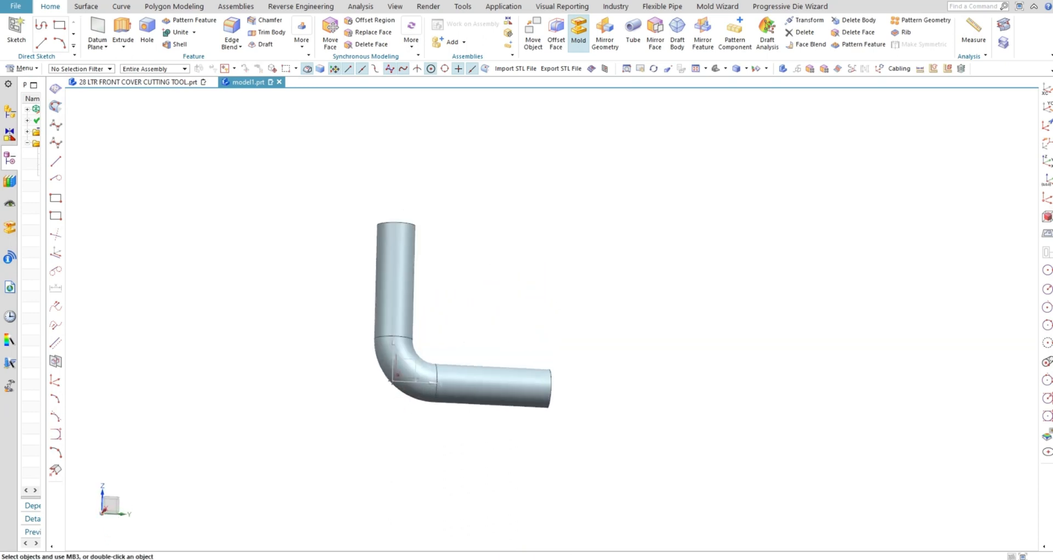
mouse_move(494, 286)
middle_mouse_down()
mouse_move(384, 302)
mouse_move(458, 299)
mouse_move(491, 315)
mouse_move(502, 310)
mouse_move(497, 290)
mouse_move(475, 357)
middle_mouse_up()
Create a new sketch on the open end face of the tube's vertical leg
left_click(16, 31)
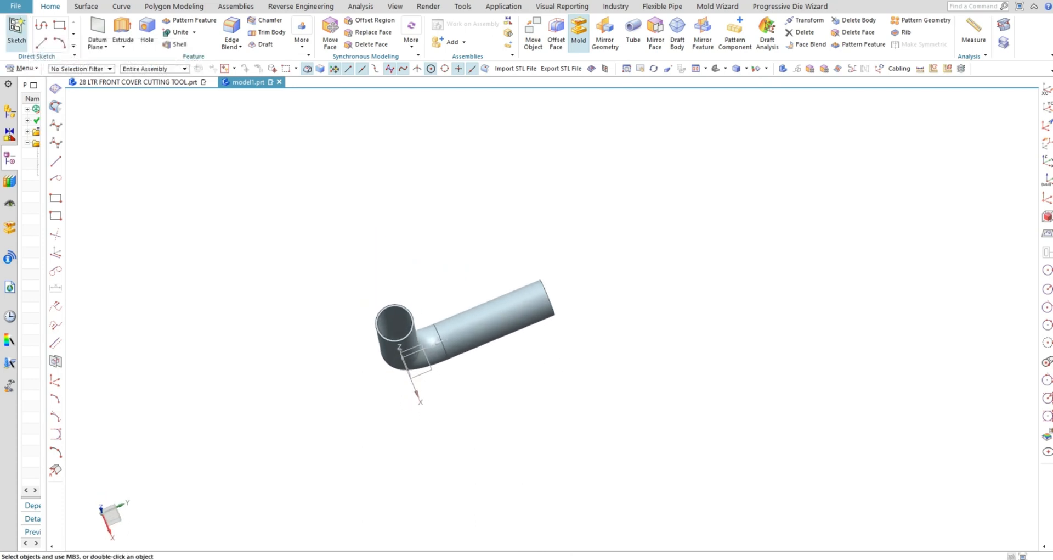
scroll(373, 432, "up", 5)
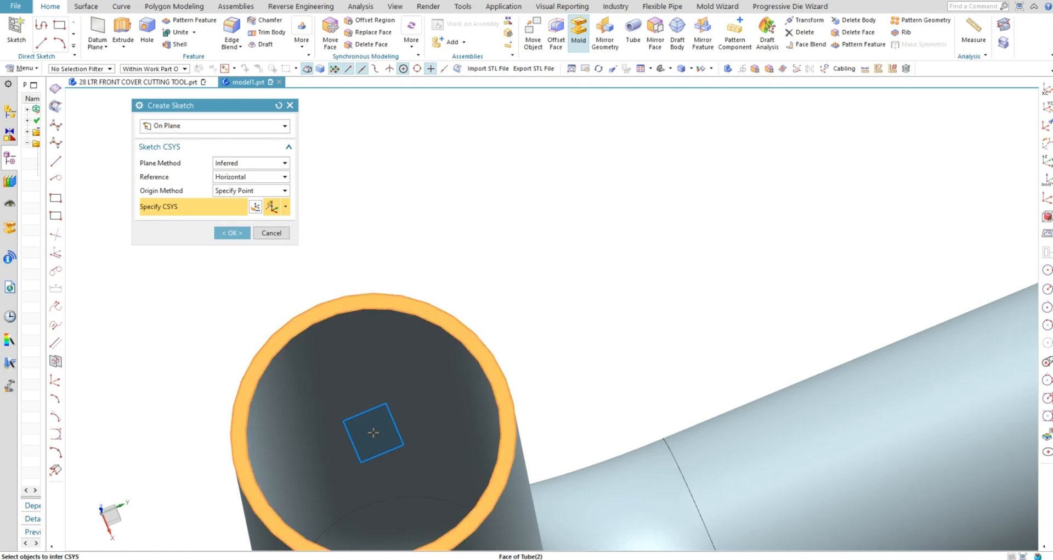
left_click(396, 303)
middle_click(396, 304)
scroll(399, 337, "down", 6)
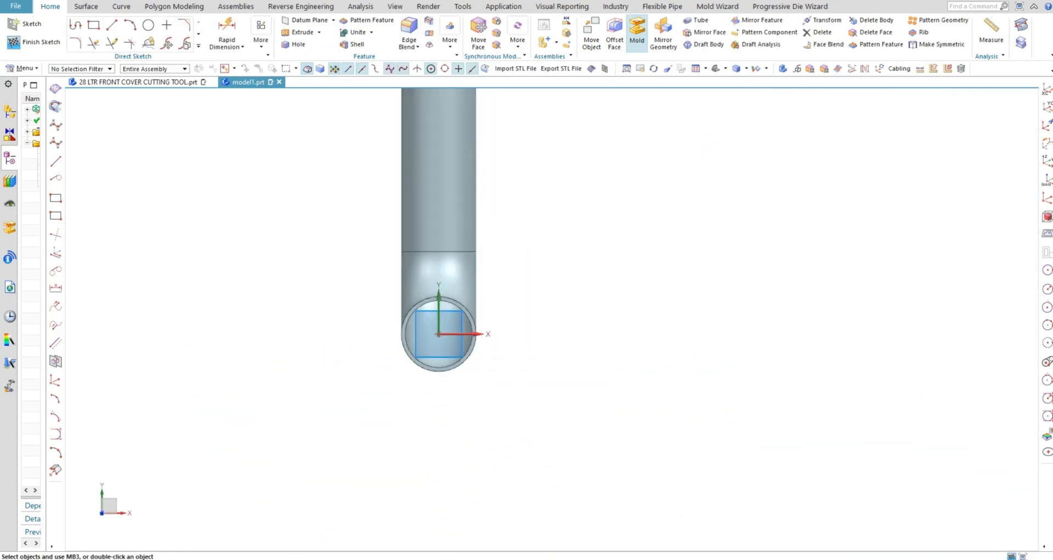
scroll(399, 349, "down", 1)
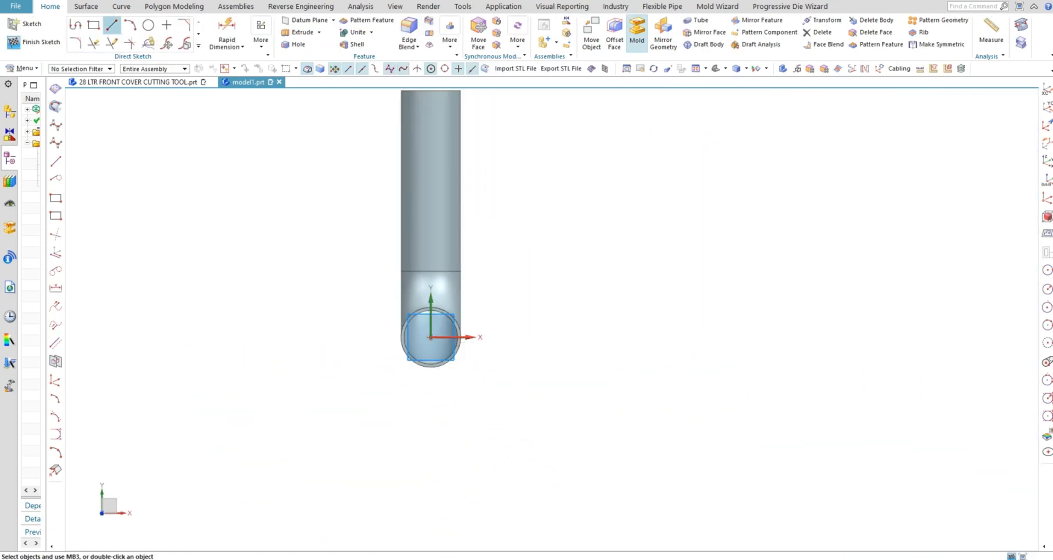
Sketch a vertical line about 96 mm long and a horizontal line about 95 mm long from the tube-end sketch origin
left_click(112, 26)
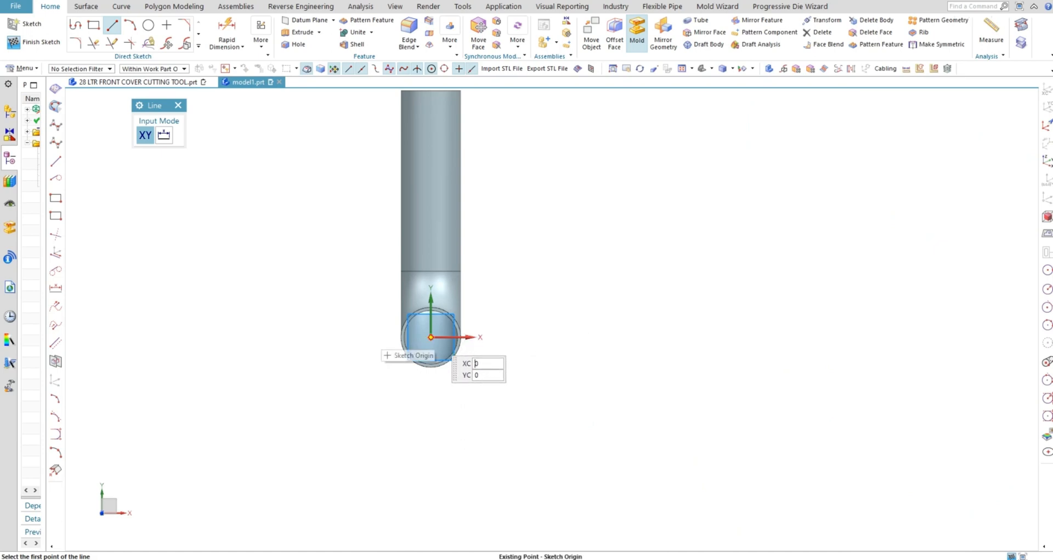
left_click(431, 337)
left_click(431, 190)
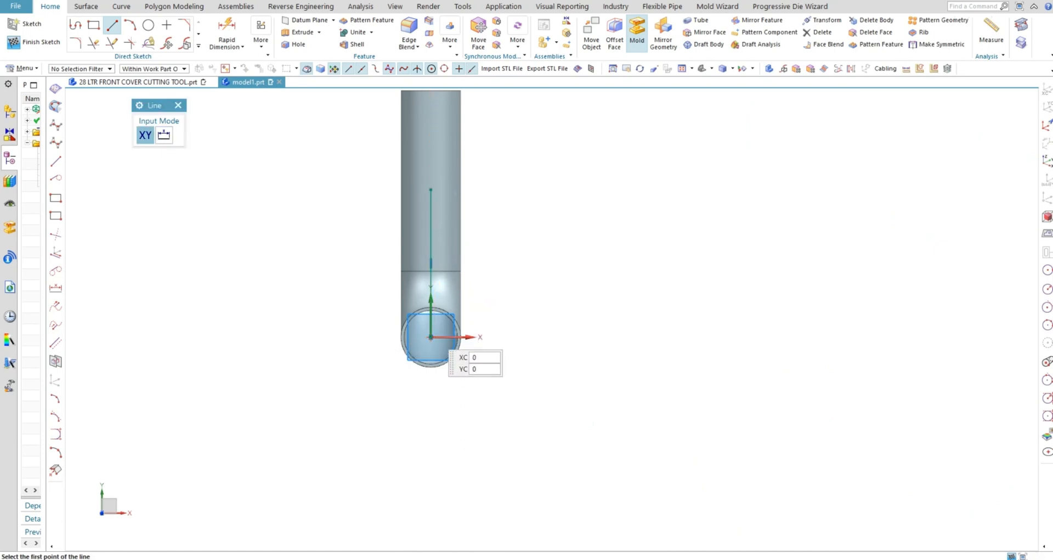
left_click(430, 337)
left_click(577, 337)
key("Escape")
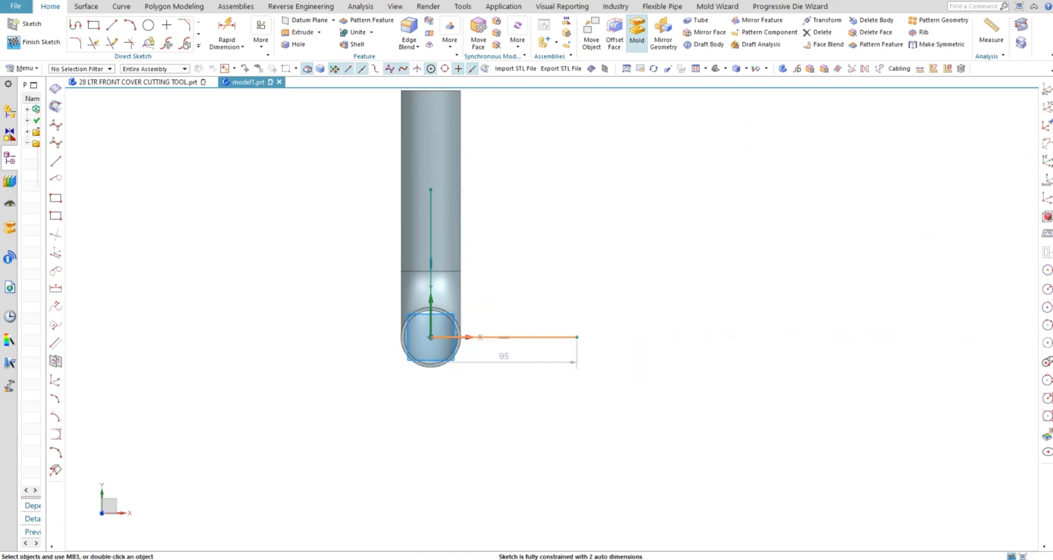
double_click(505, 336)
left_click_drag(421, 337, 315, 337)
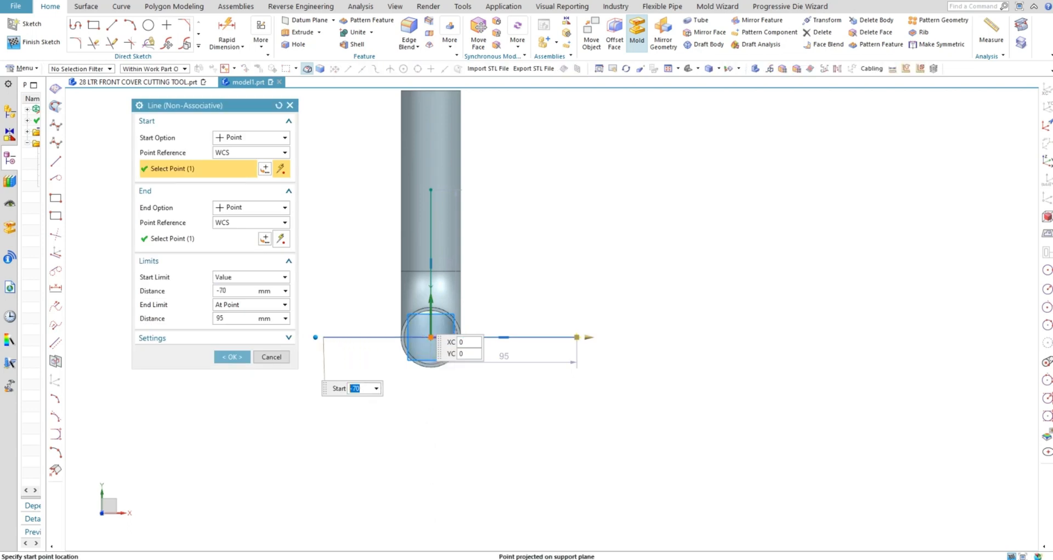
left_click_drag(430, 337, 346, 293)
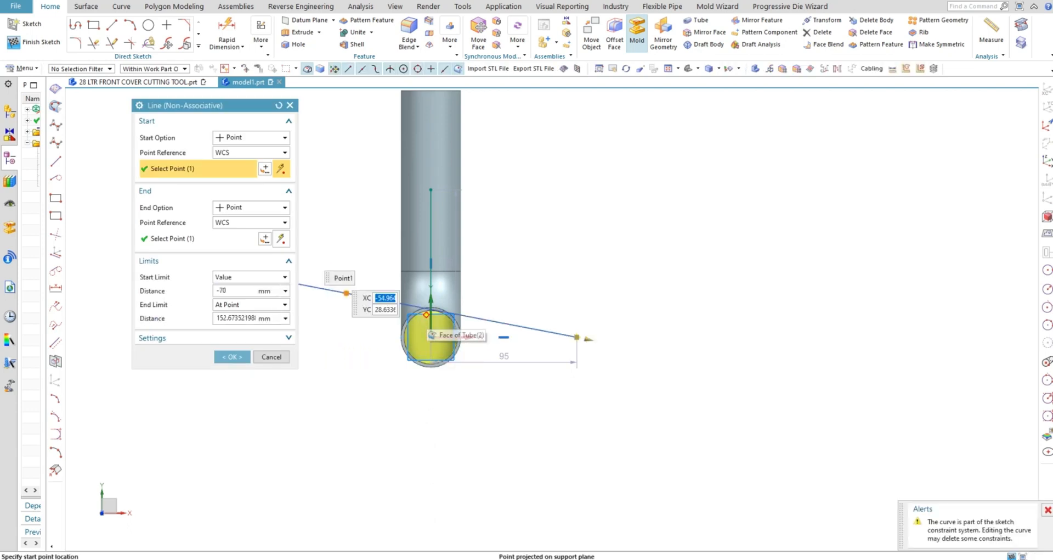
key("Escape")
Extend the horizontal line about 77 mm and the vertical line about 73 mm past the origin on their opposite sides
double_click(505, 337)
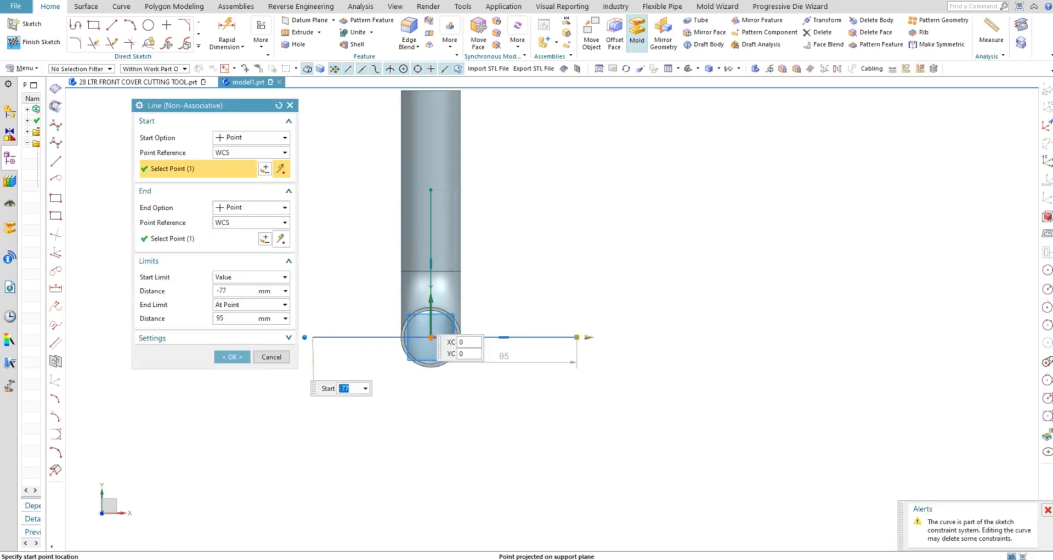
key("Return")
double_click(430, 236)
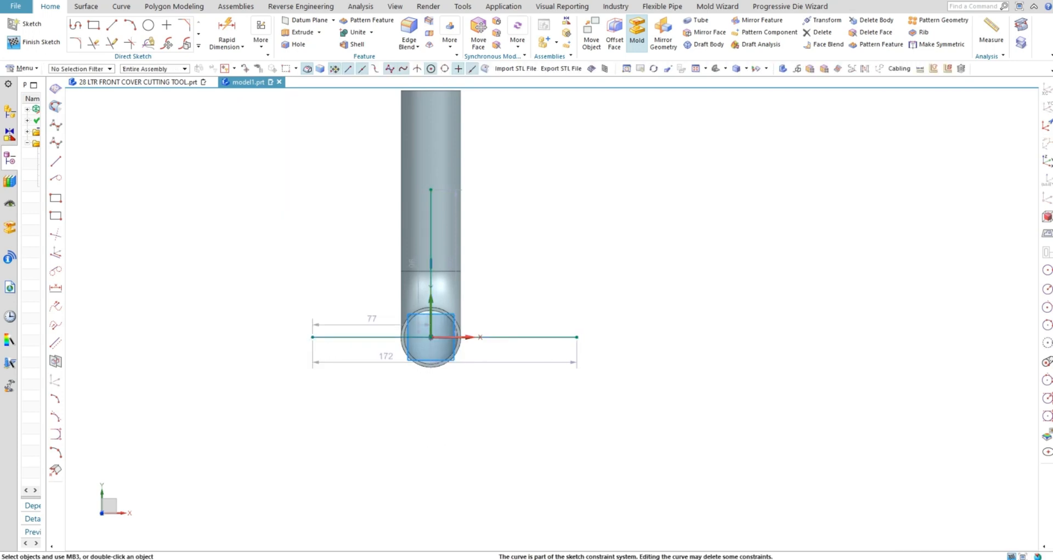
left_click_drag(430, 349, 431, 456)
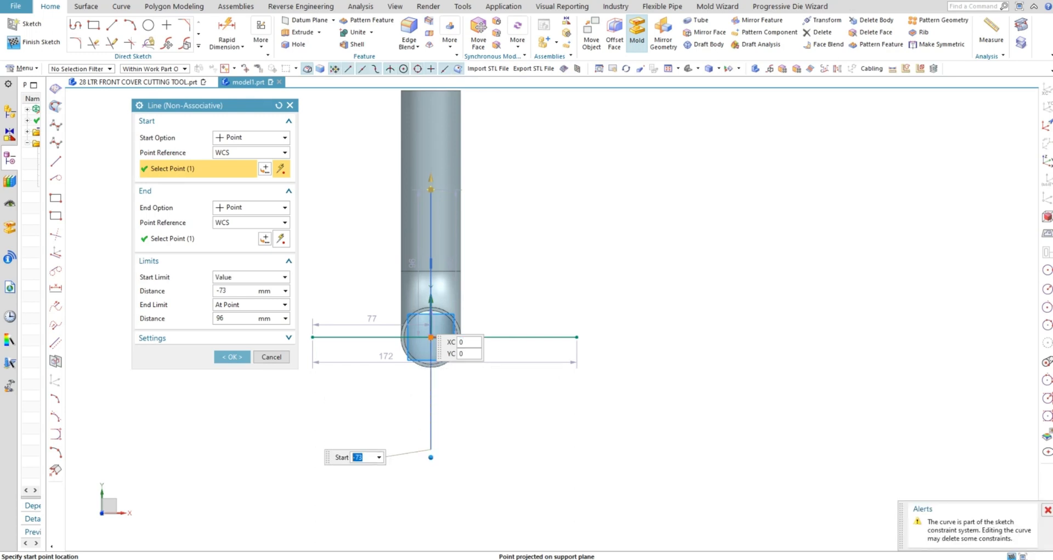
key("Return")
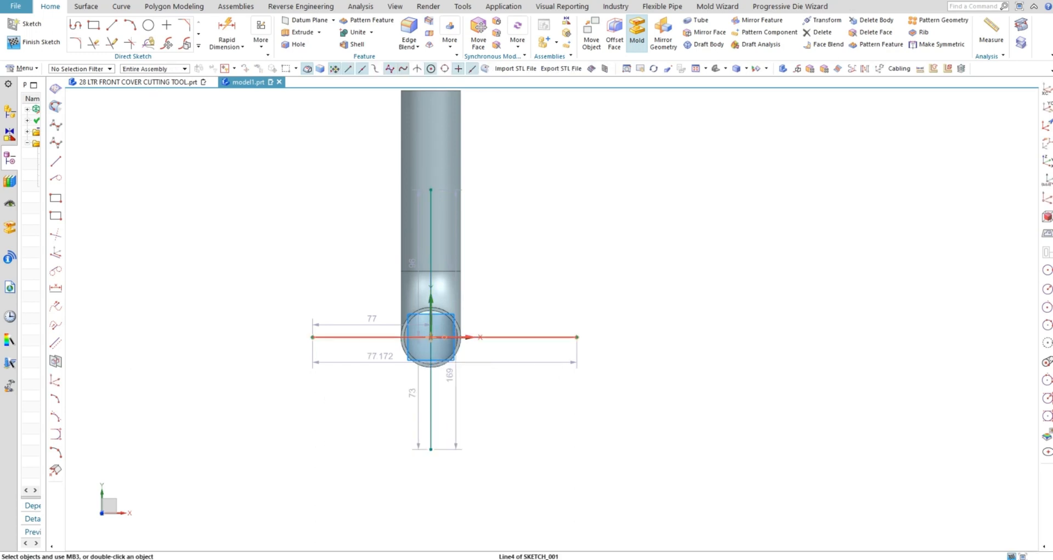
Convert the crossing horizontal and vertical lines to reference lines
left_click(428, 337)
right_click(428, 337)
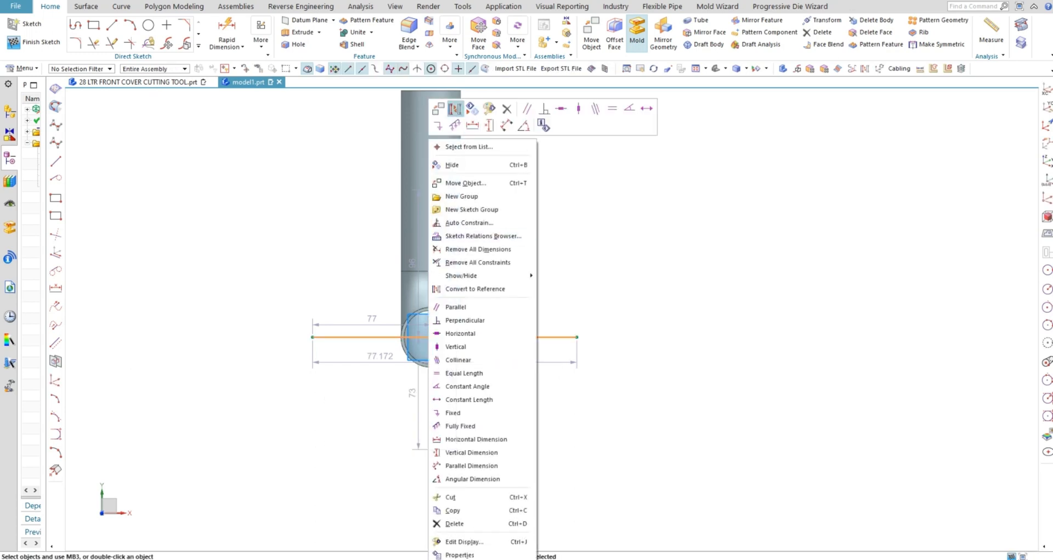
left_click(476, 288)
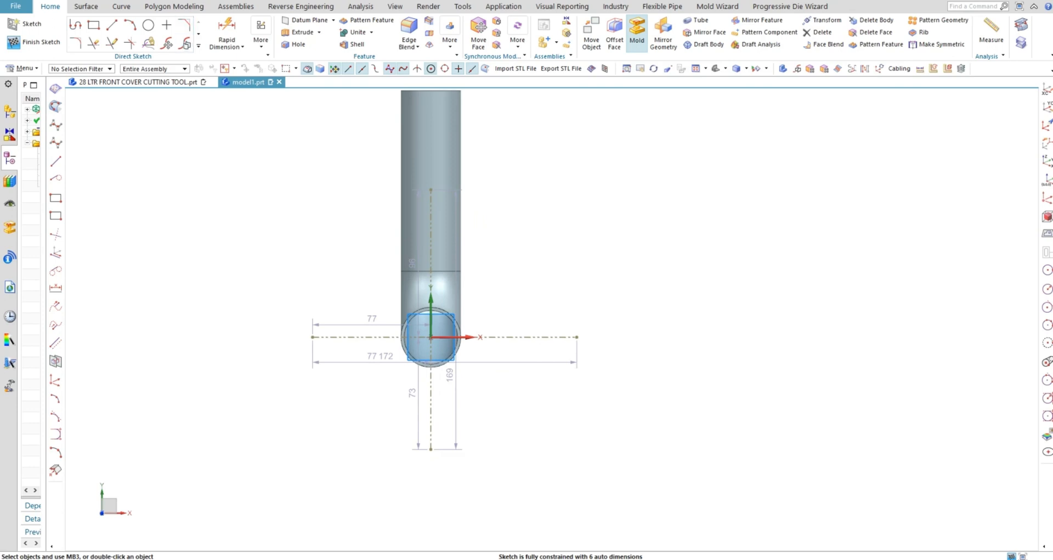
Offset the vertical reference line symmetrically to both sides by 95/2 mm using Offset Curve
left_click(199, 46)
left_click(148, 114)
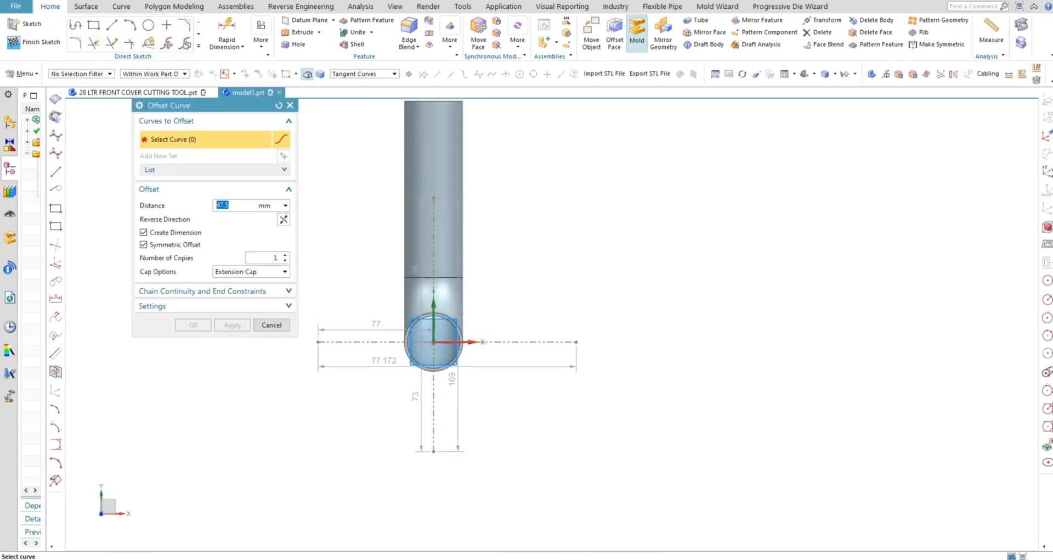
left_click(433, 250)
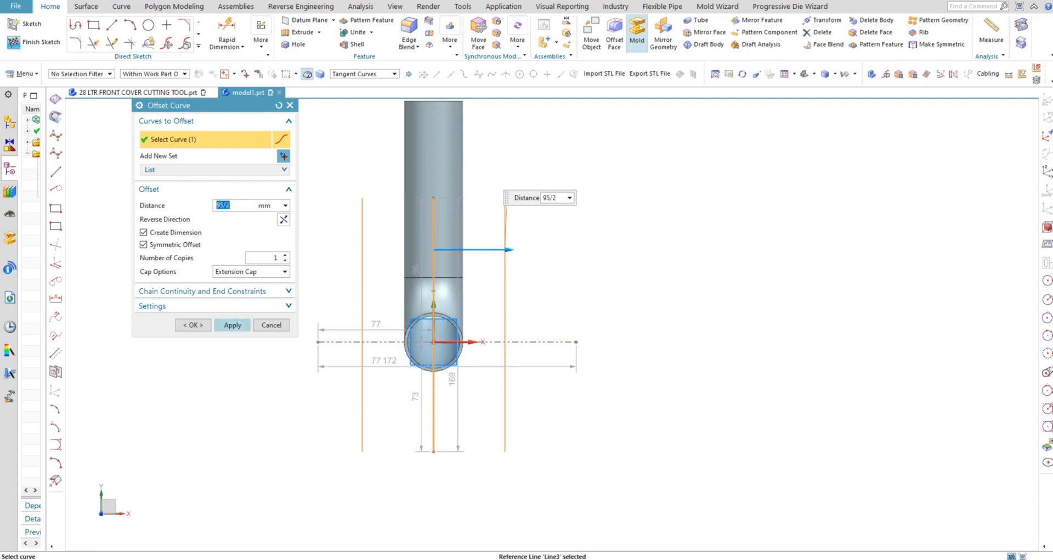
key("Return")
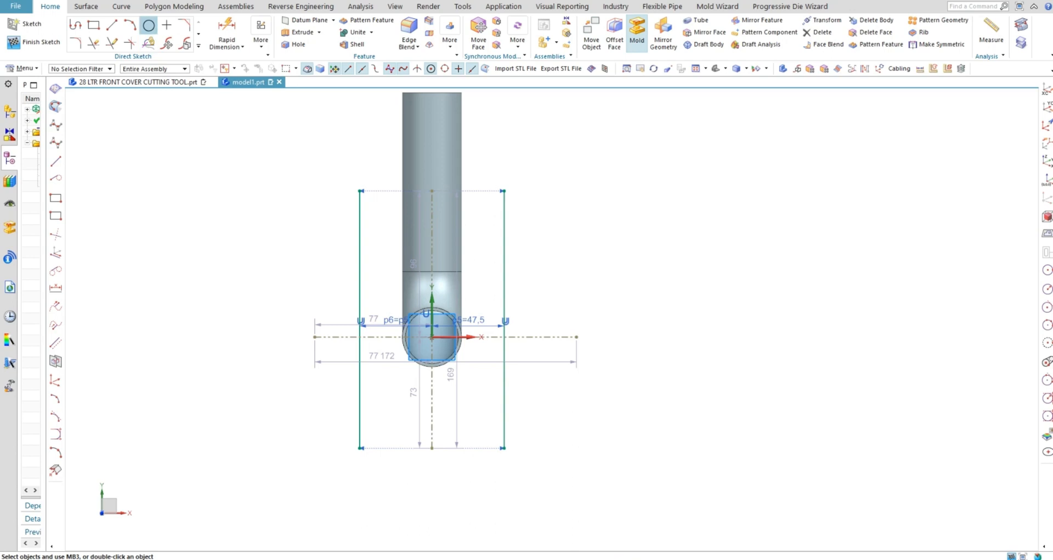
Draw two circles centred where the offset lines cross the horizontal reference line, about 56 mm and about 32 mm in diameter
left_click(149, 25)
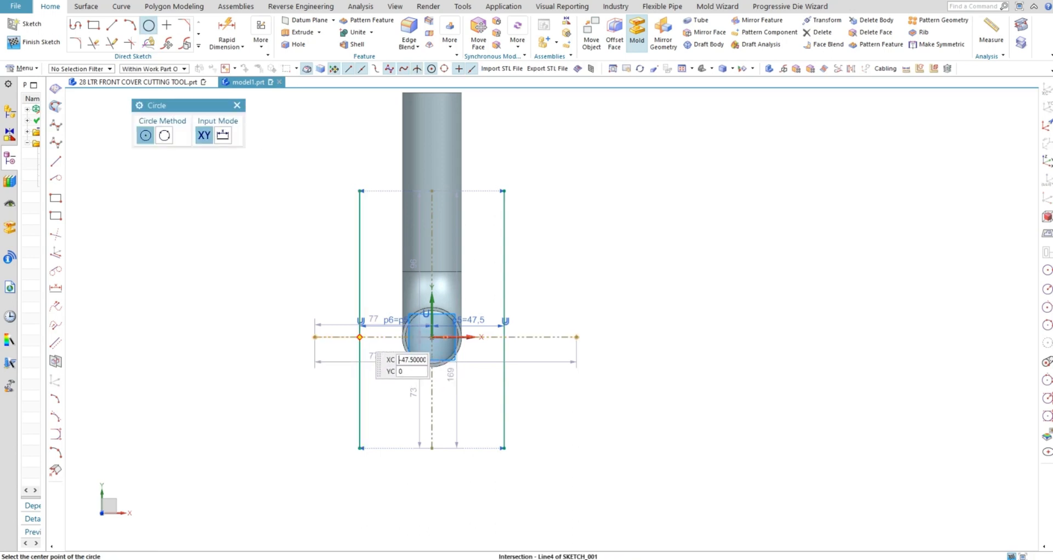
left_click(360, 336)
left_click(358, 362)
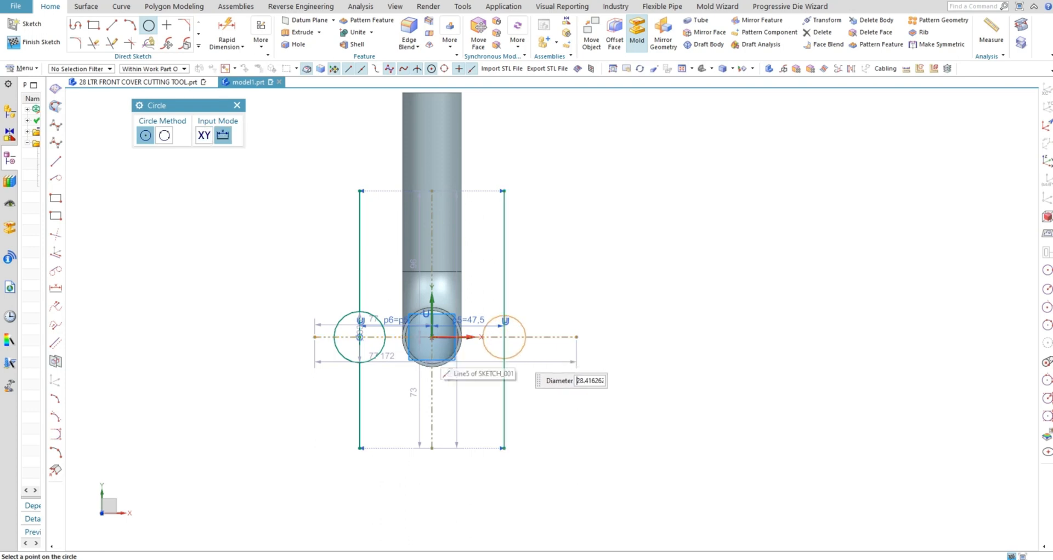
left_click(526, 351)
key("Escape")
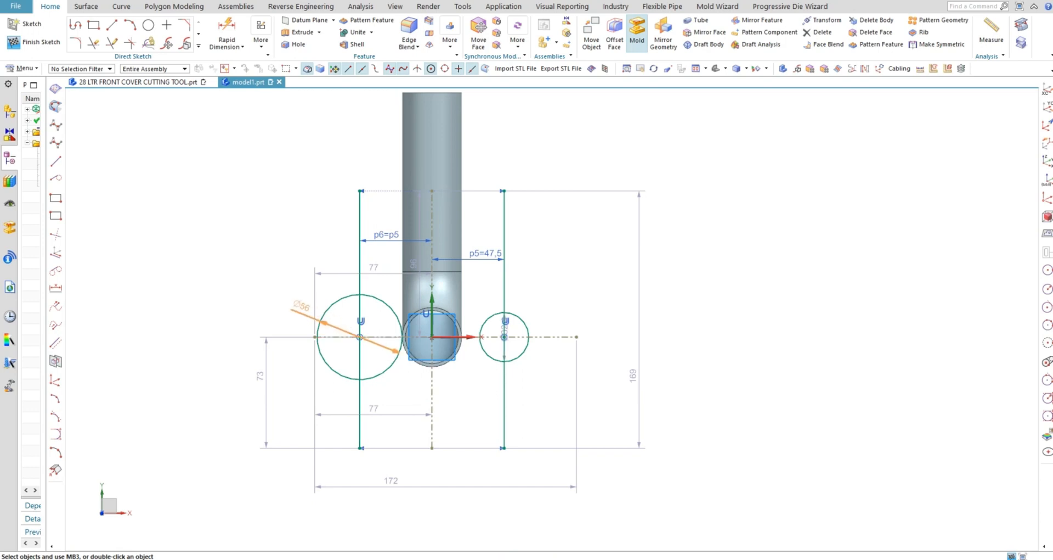
Constrain the two outer circles to have equal radii
left_click_drag(505, 322, 586, 285)
key("ctrl+z")
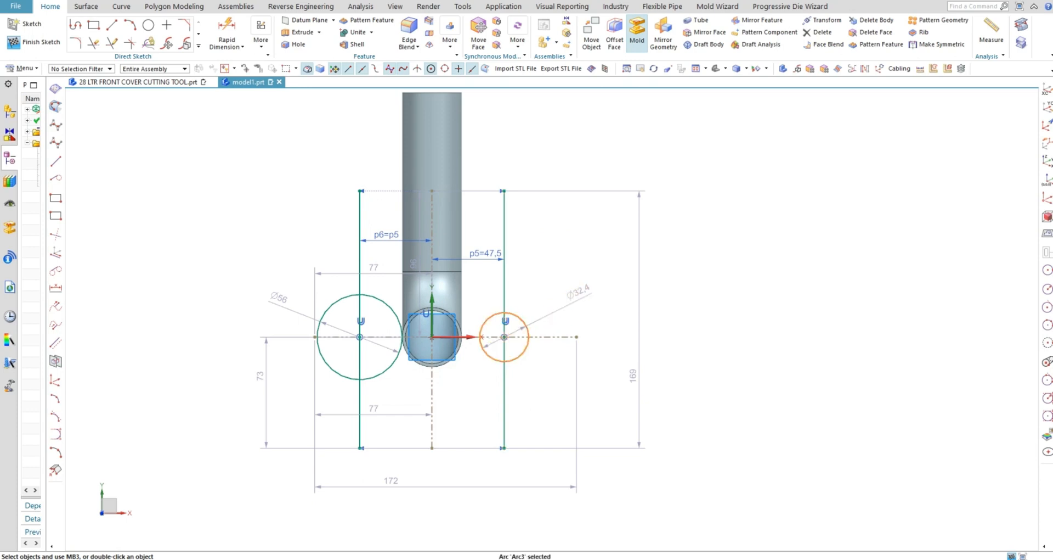
left_click(390, 367)
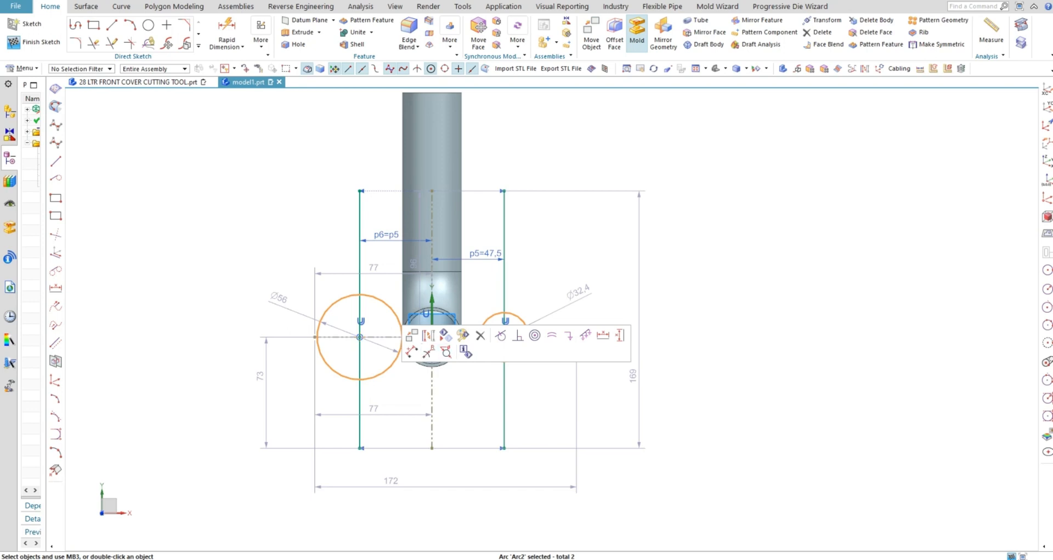
left_click(552, 334)
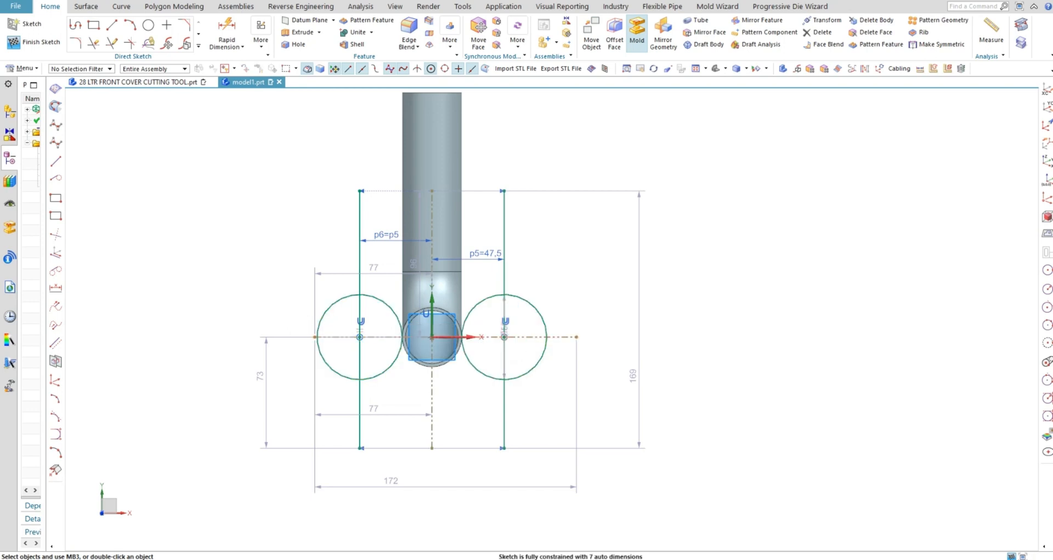
Set the diameter of the outer circle on the positive X side to 12.5*2 mm
left_click_drag(505, 328, 542, 316)
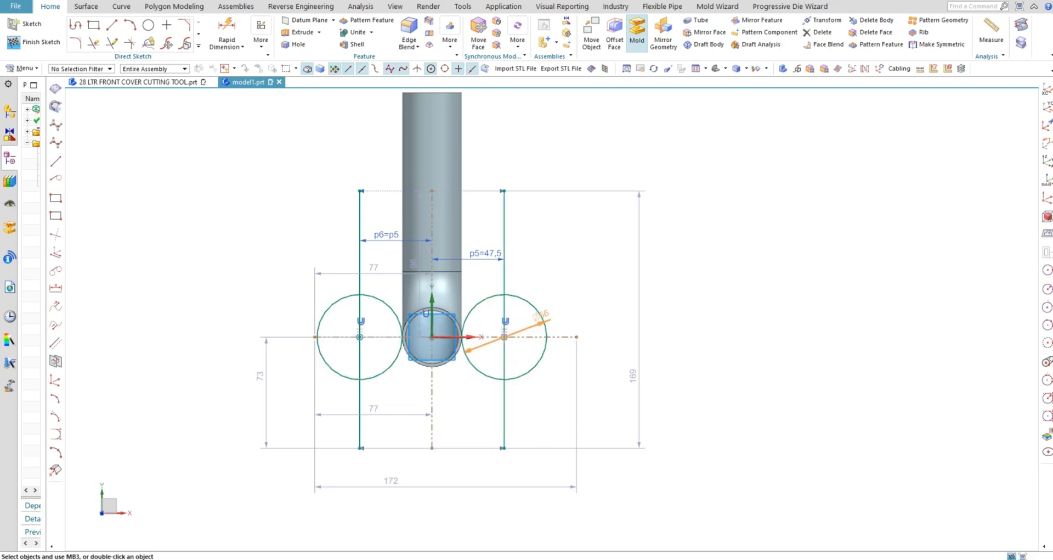
double_click(572, 305)
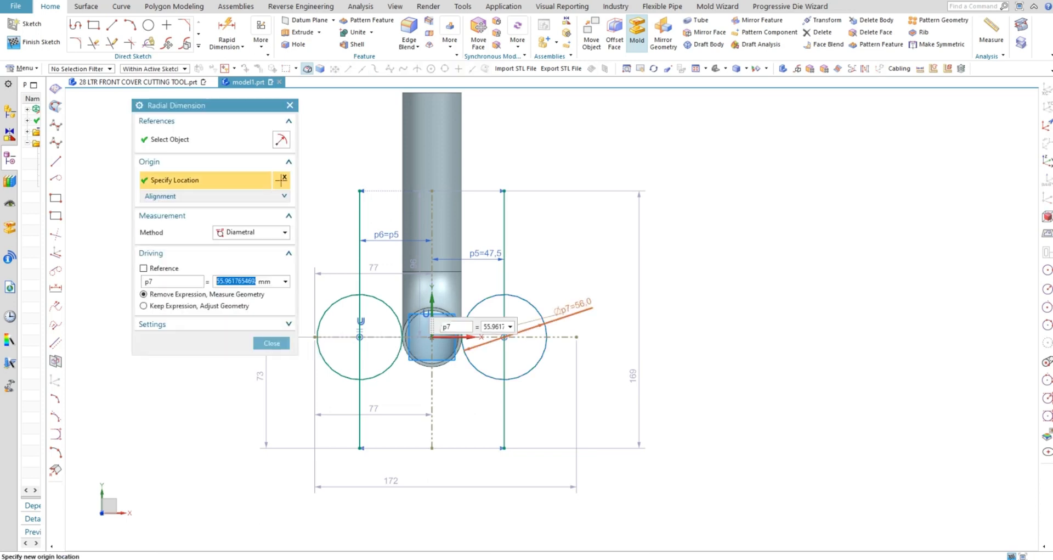
type("12.5*2")
key("Return")
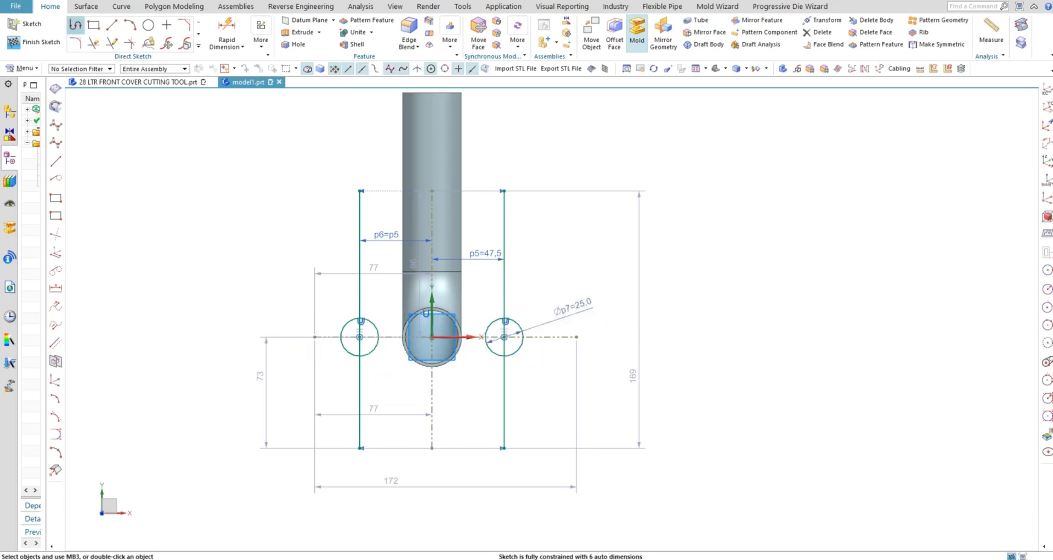
Draw a circle centred on the sketch origin around the tube end and set its diameter to 50 mm
left_click(149, 26)
left_click(432, 337)
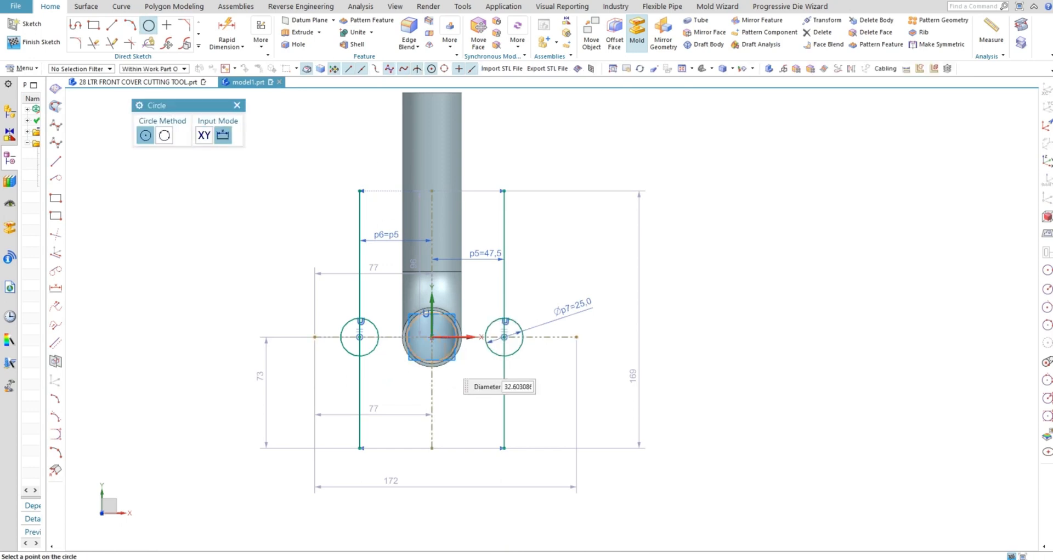
left_click(446, 377)
key("Escape")
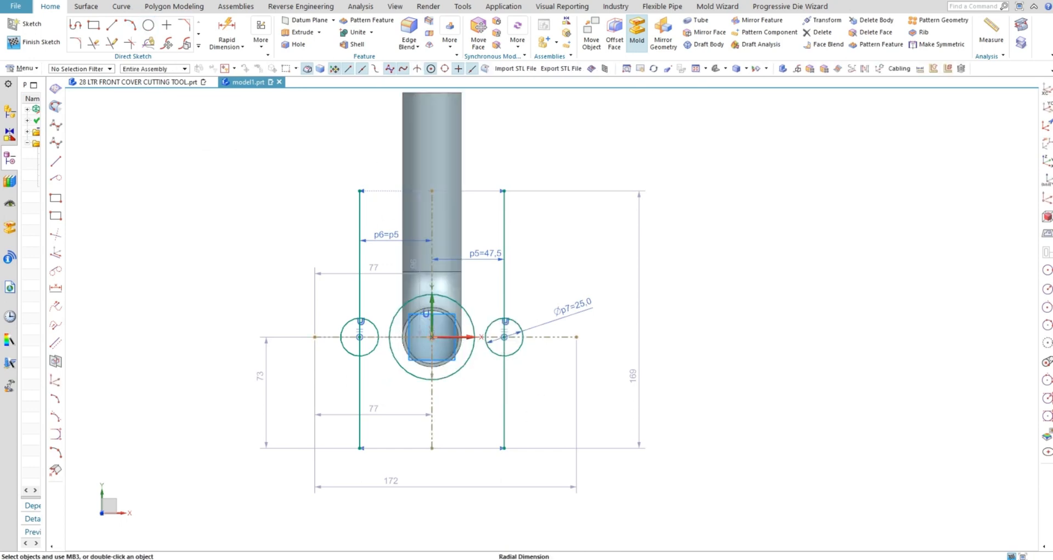
double_click(465, 396)
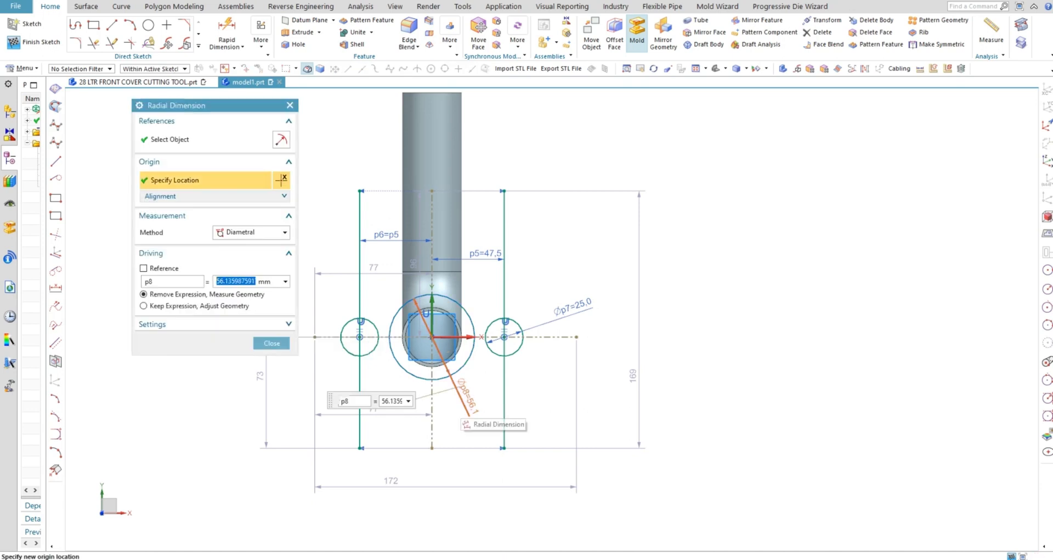
type("50")
key("Return")
key("Escape")
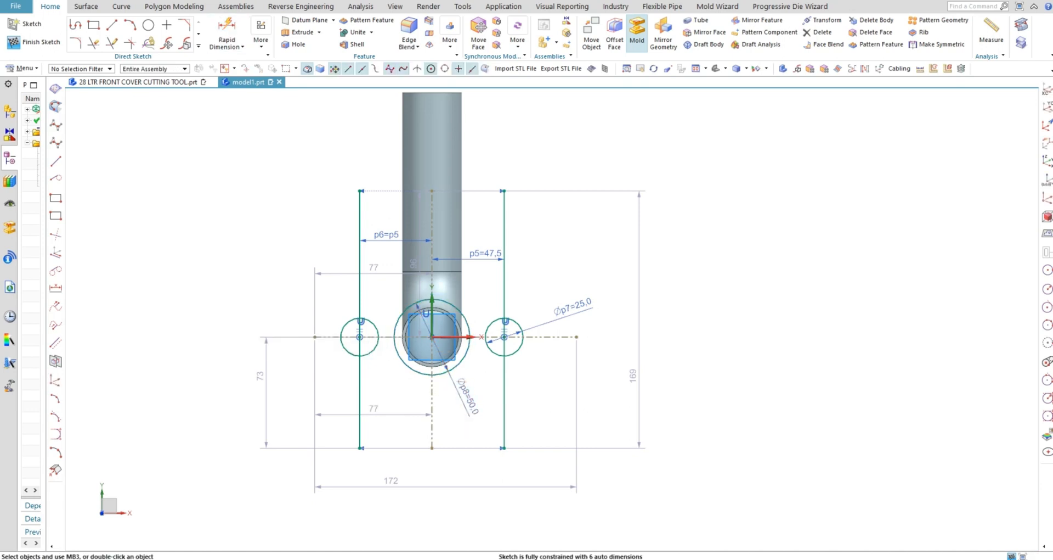
Draw two crossing upper lines from the outer circles, tangent to the 50 mm circle, about 77 mm and 87 mm long
left_click(112, 24)
scroll(417, 310, "up", 2)
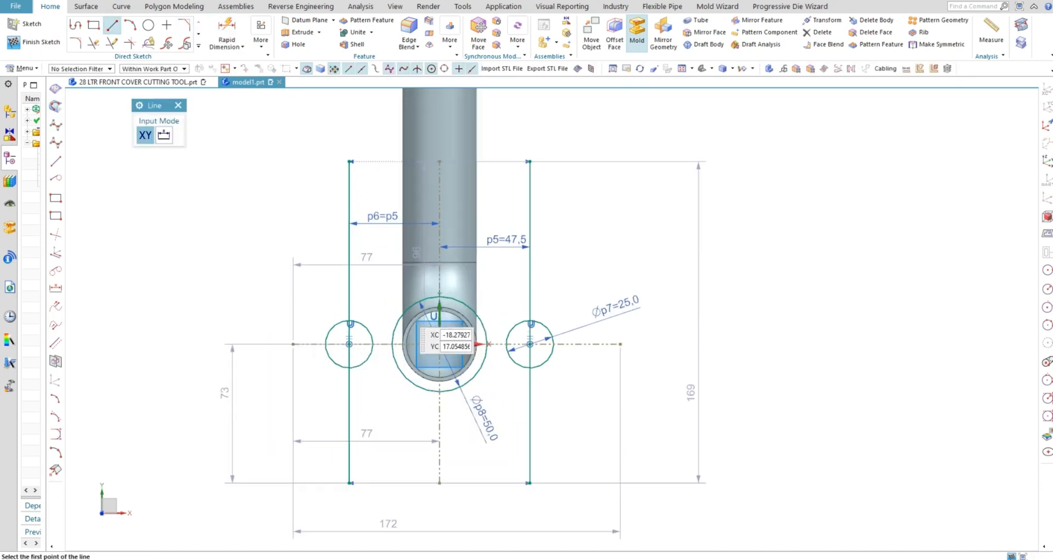
left_click(328, 323)
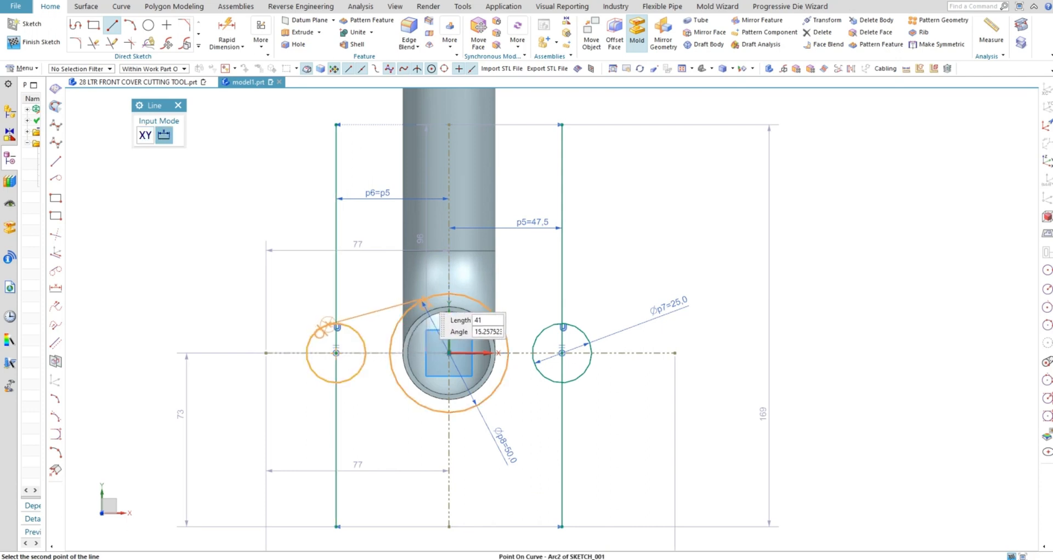
type("77")
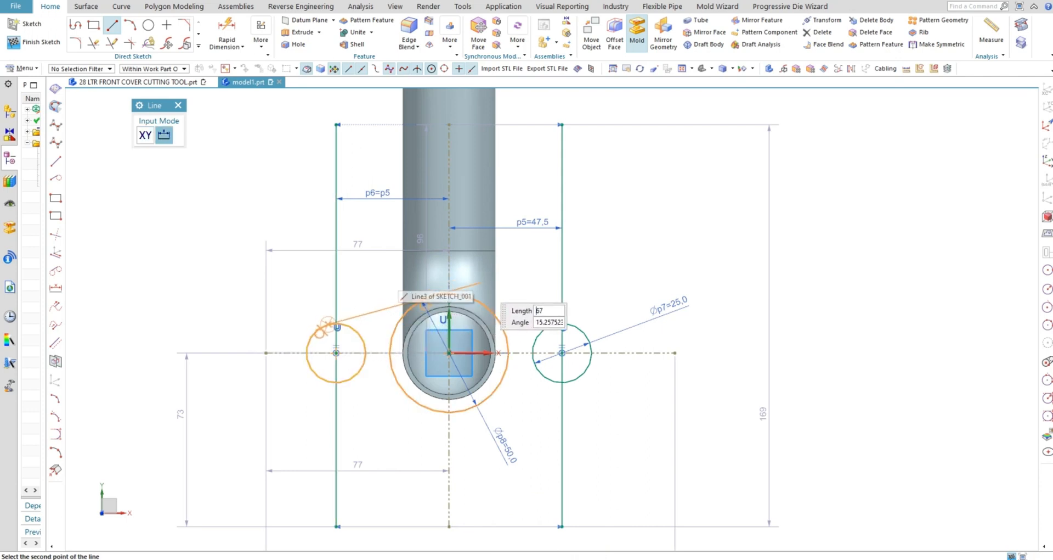
key("Return")
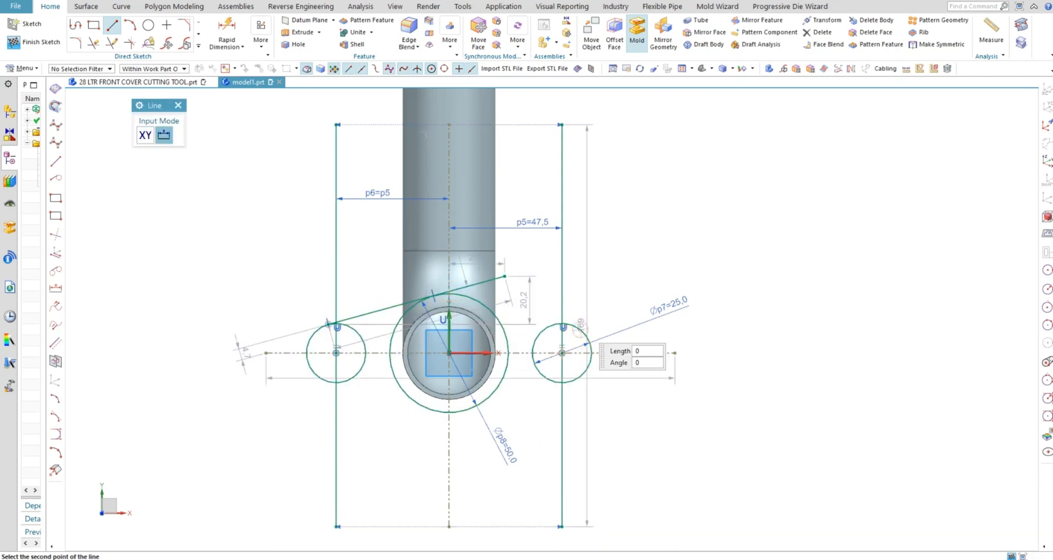
type("87")
key("Return")
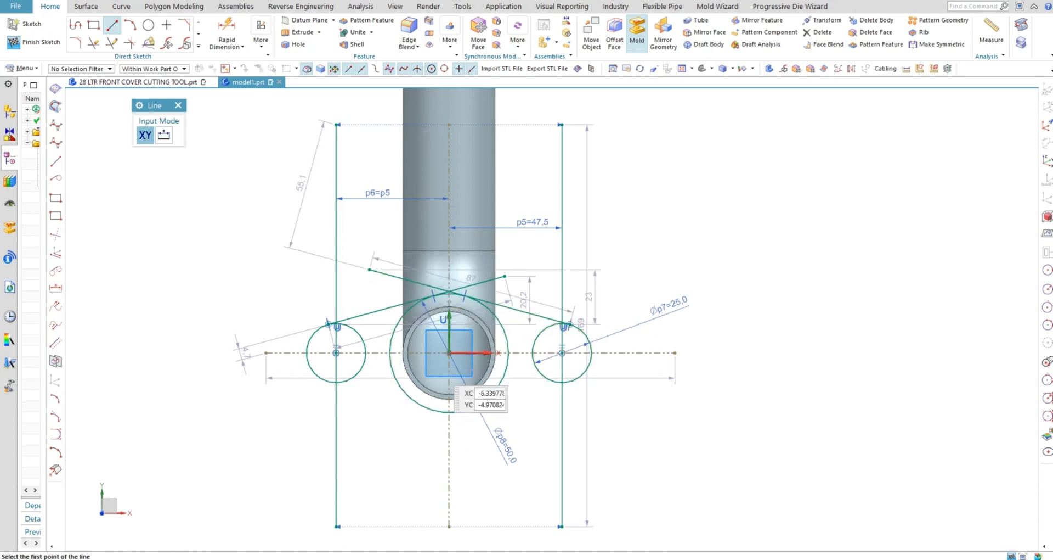
Draw two crossing lower lines from the outer circles, tangent to the 50 mm circle, the first about 62 mm long
left_click(329, 383)
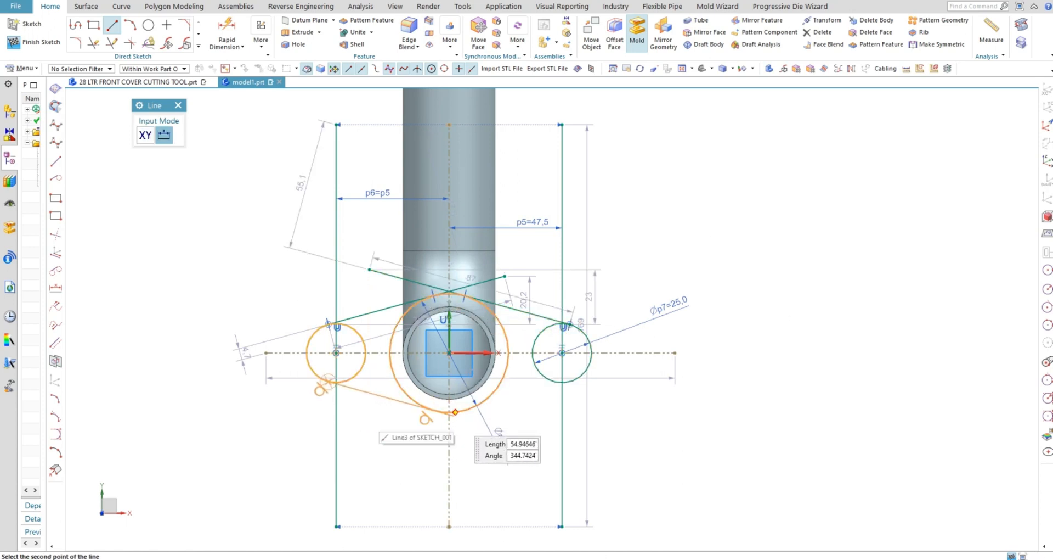
left_click(468, 419)
left_click(566, 382)
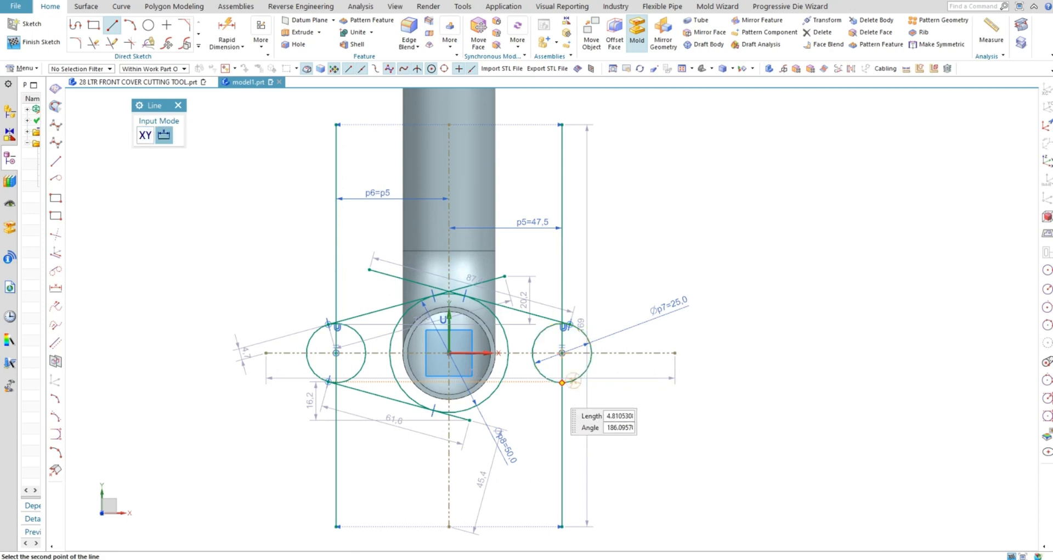
left_click(398, 428)
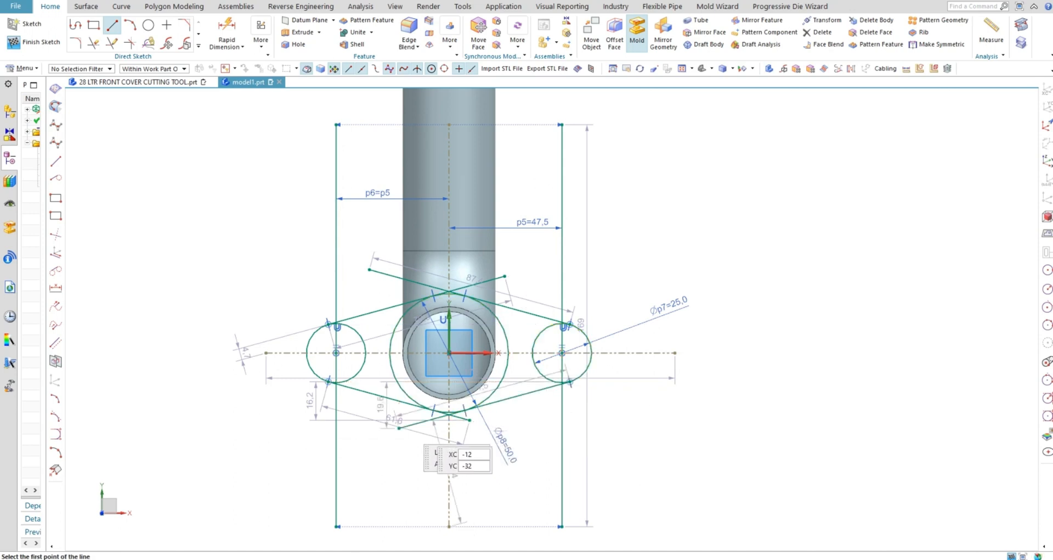
key("Escape")
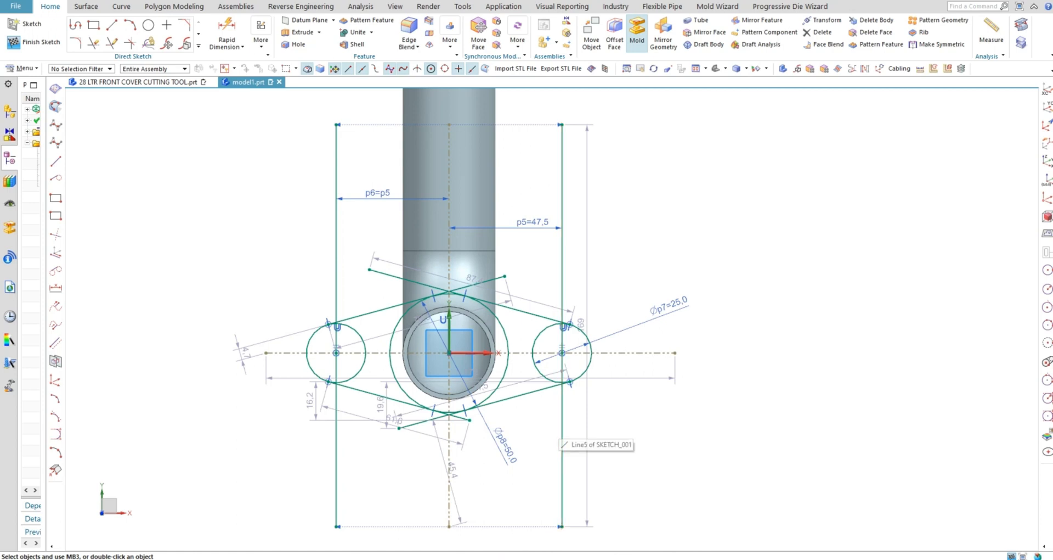
Hide the sketch dimensions
key("ctrl+w")
left_click(293, 233)
key("Escape")
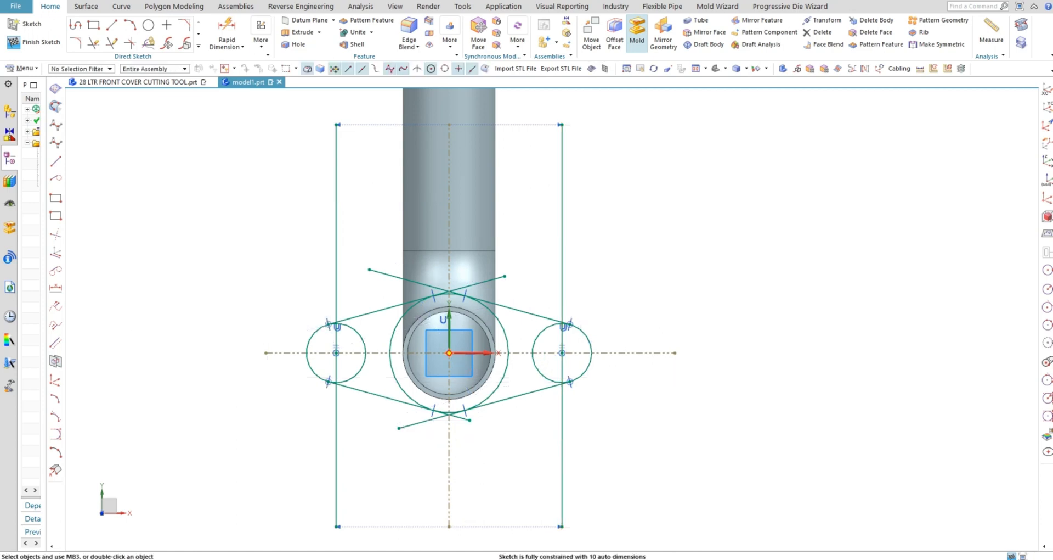
Quick Trim the inner arc of the negative-X outer circle between its two tangent lines
left_click(94, 42)
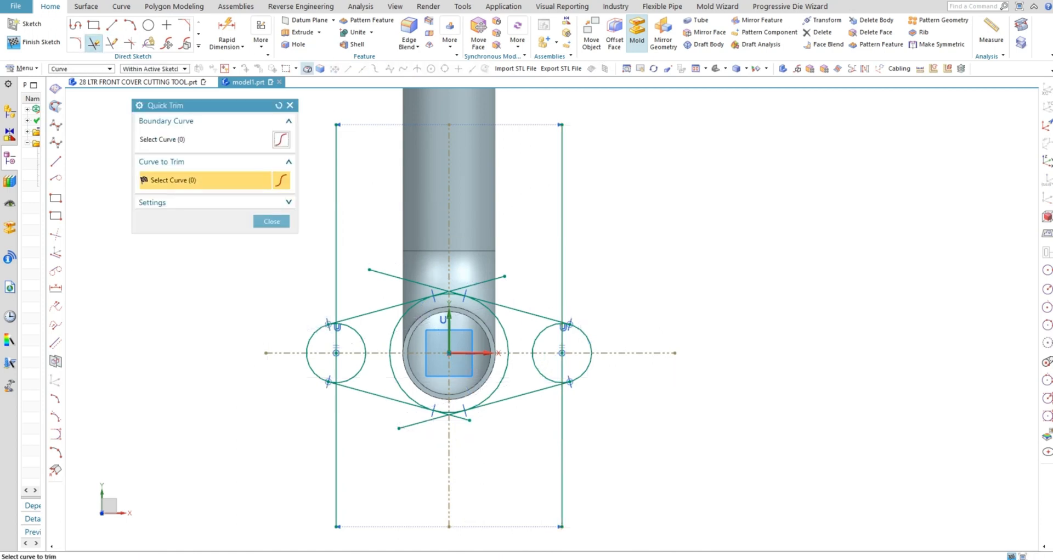
scroll(603, 323, "up", 8)
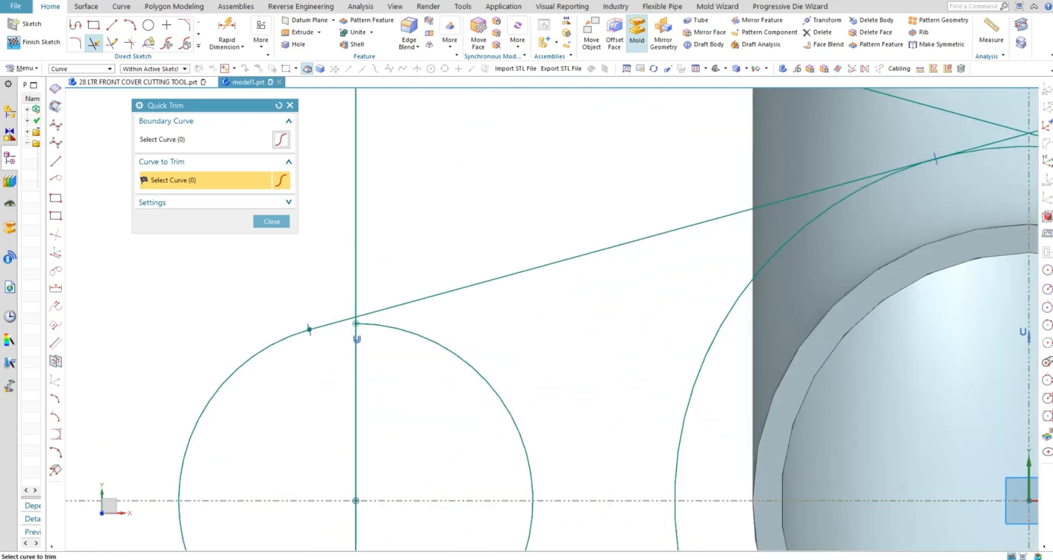
scroll(310, 330, "down", 8)
scroll(309, 419, "up", 8)
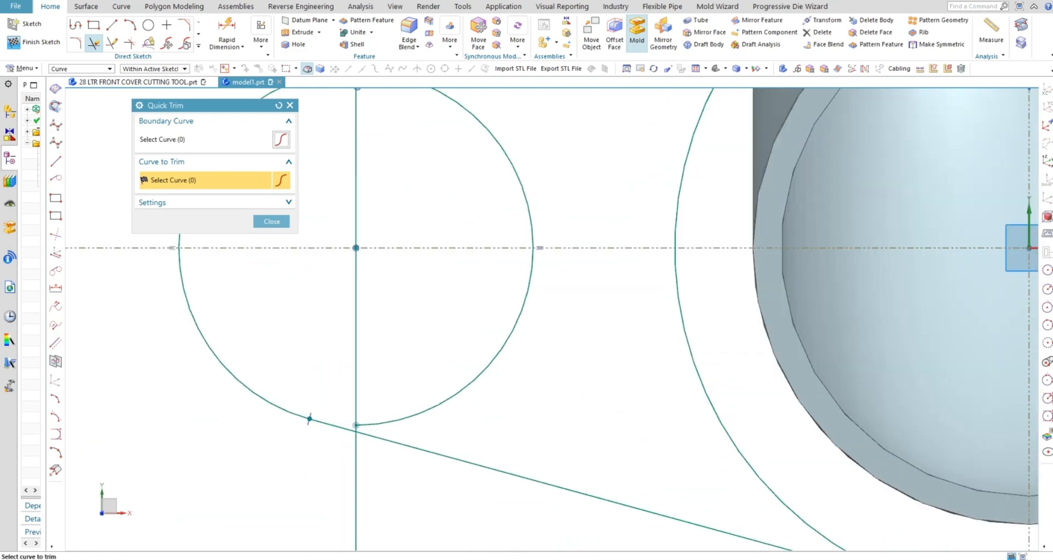
left_click(365, 425)
scroll(366, 427, "down", 2)
left_click(456, 255)
scroll(311, 333, "down", 5)
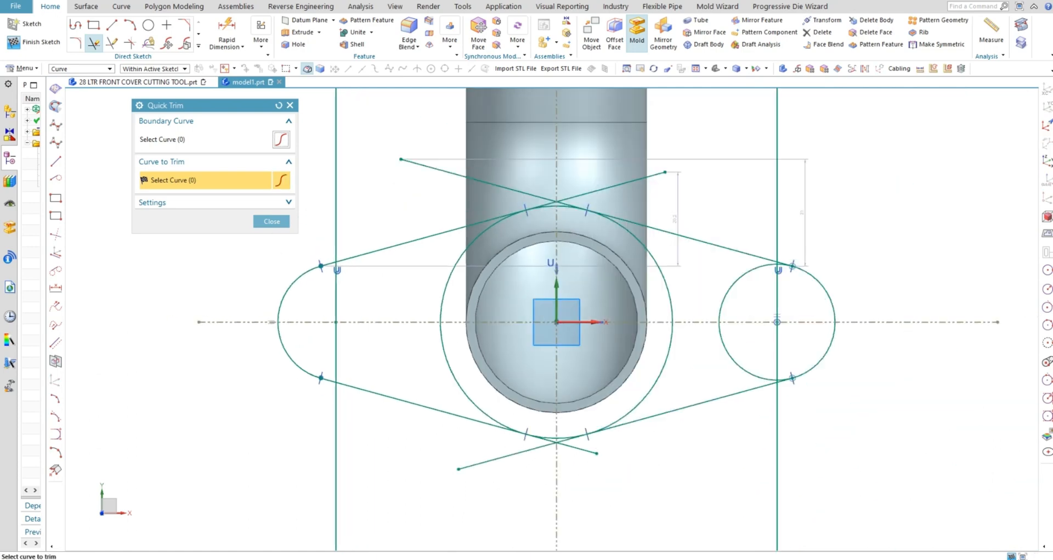
Trim the crossing ends of the upper tangent lines and the upper side arcs of the 50 mm circle
scroll(436, 235, "up", 6)
scroll(555, 264, "up", 5)
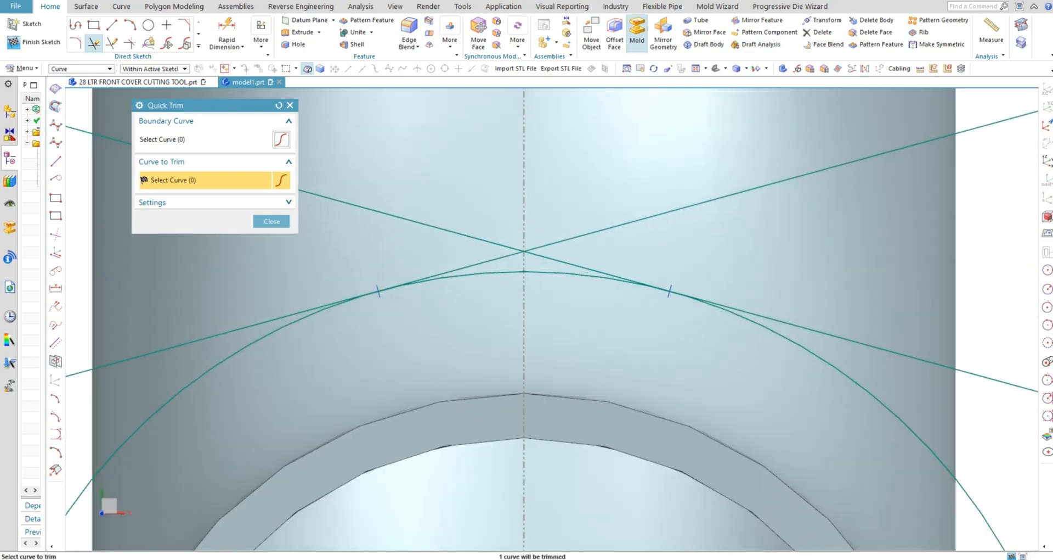
left_click(571, 264)
left_click(570, 238)
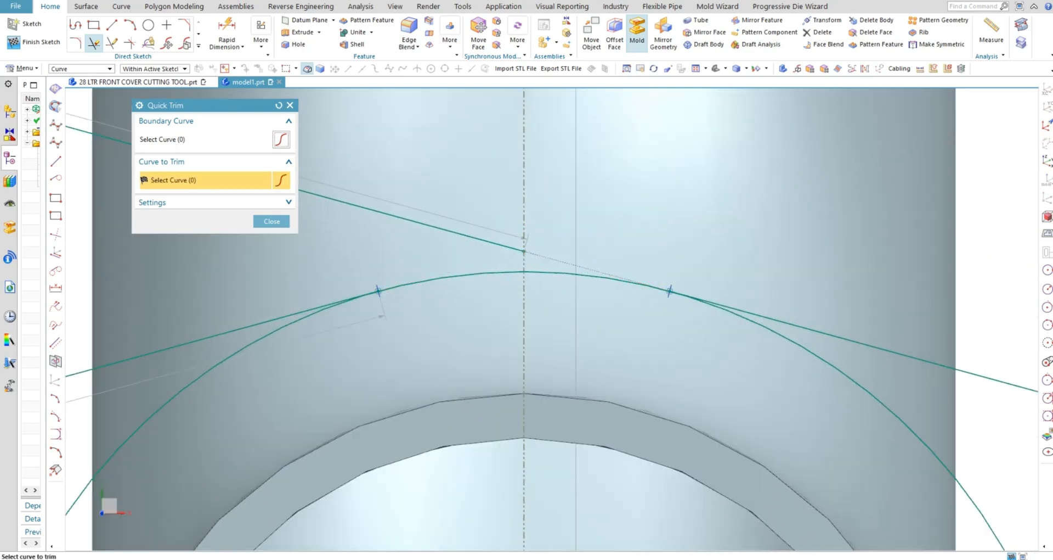
left_click(483, 240)
scroll(328, 259, "down", 6)
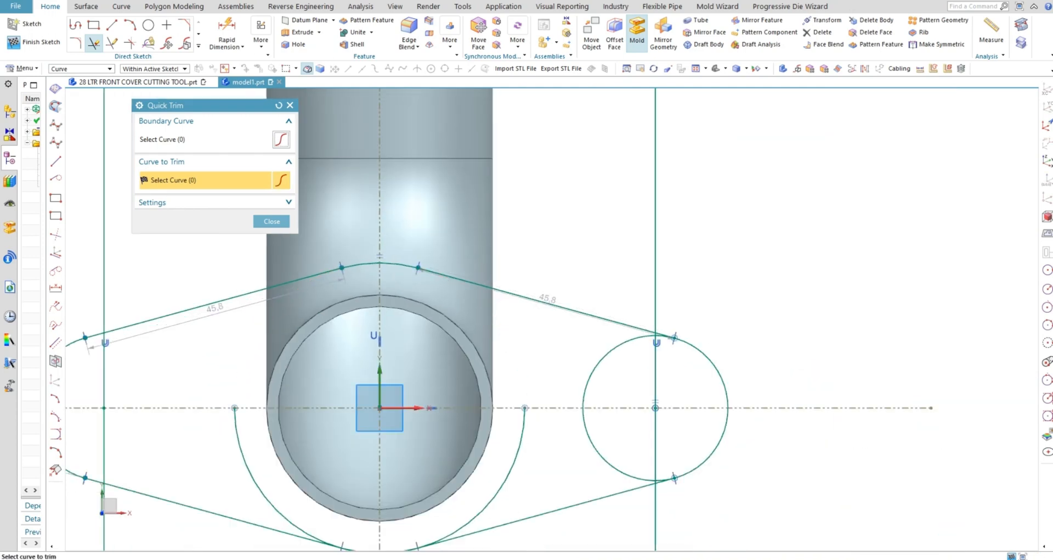
Trim the crossing ends of the lower tangent lines and the remaining lower side arcs of the 50 mm circle
scroll(439, 297, "down", 3)
scroll(443, 292, "up", 5)
scroll(417, 365, "up", 4)
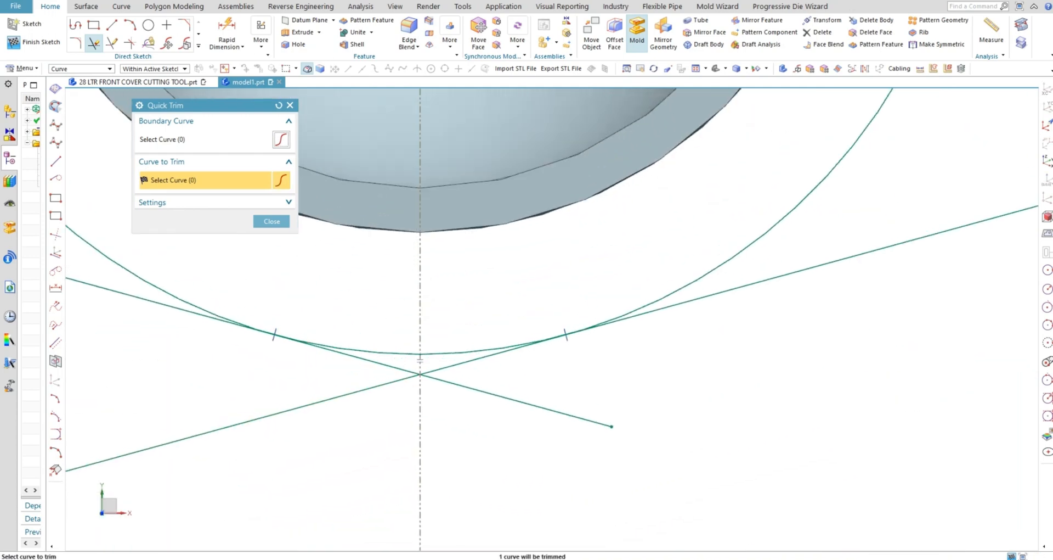
left_click(420, 360)
left_click(483, 391)
scroll(483, 395, "down", 4)
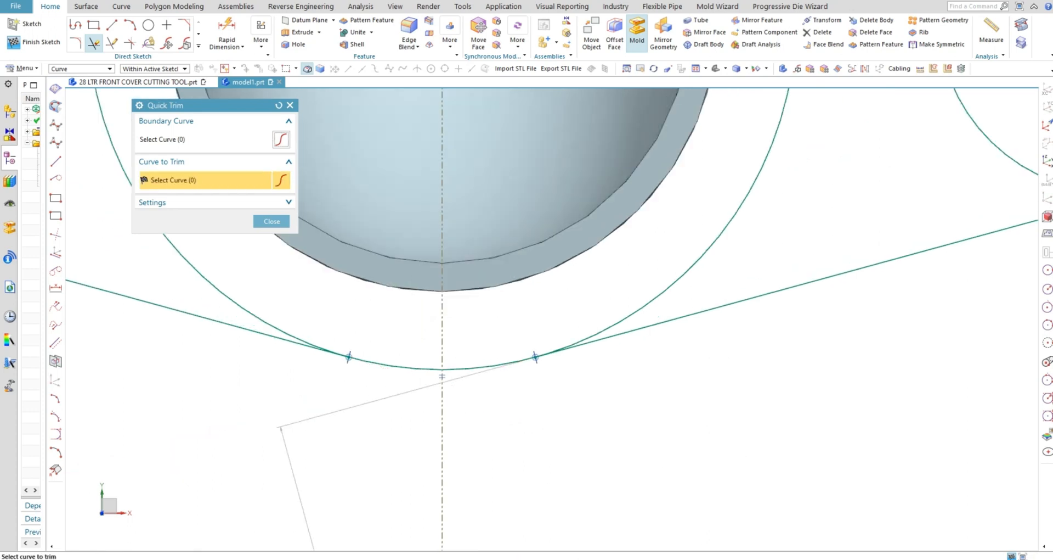
left_click(307, 323)
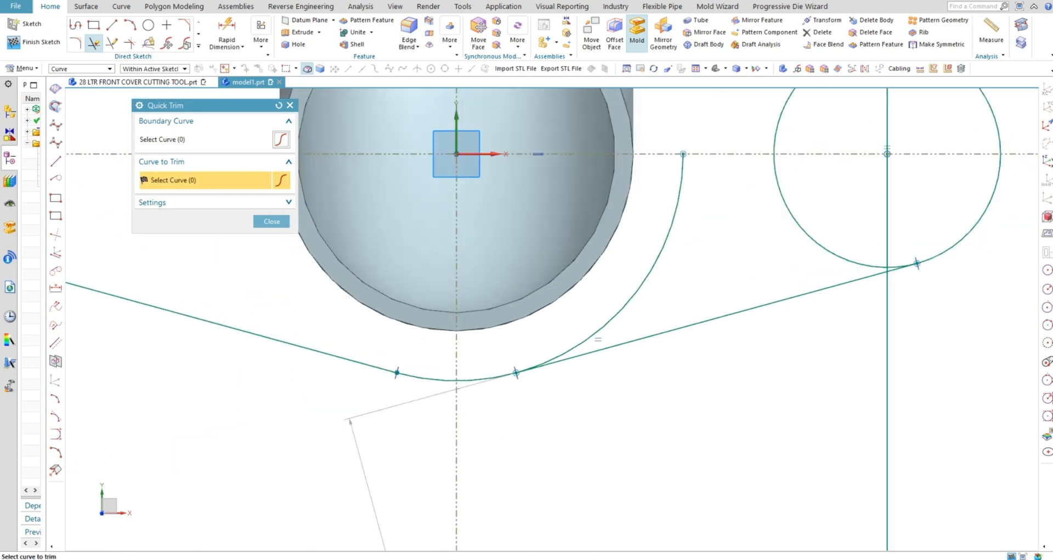
left_click(631, 298)
Quick Trim the inner arcs of the positive-X outer circle between its two tangent lines
scroll(399, 423, "down", 4)
scroll(611, 358, "up", 8)
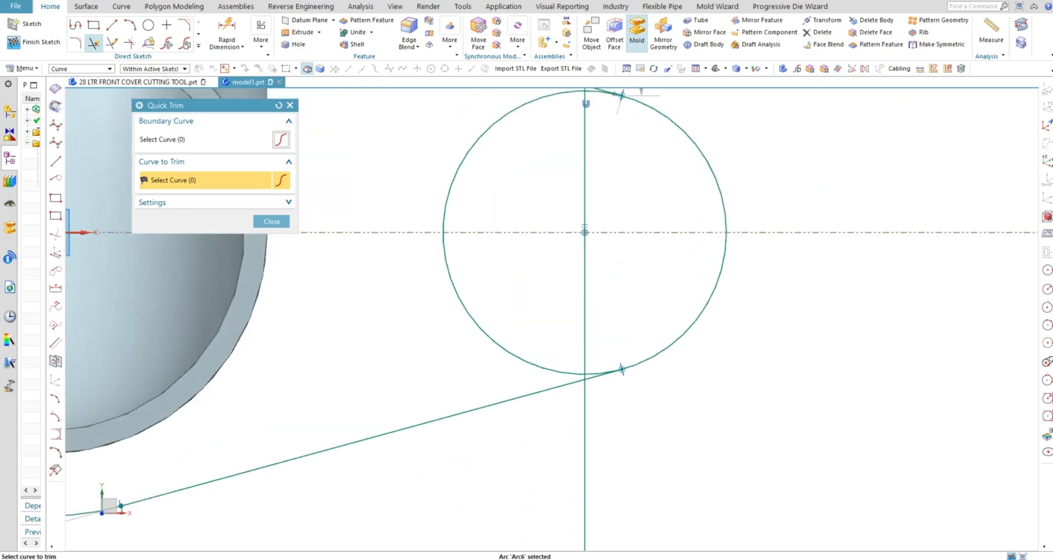
left_click(637, 360)
scroll(636, 361, "down", 6)
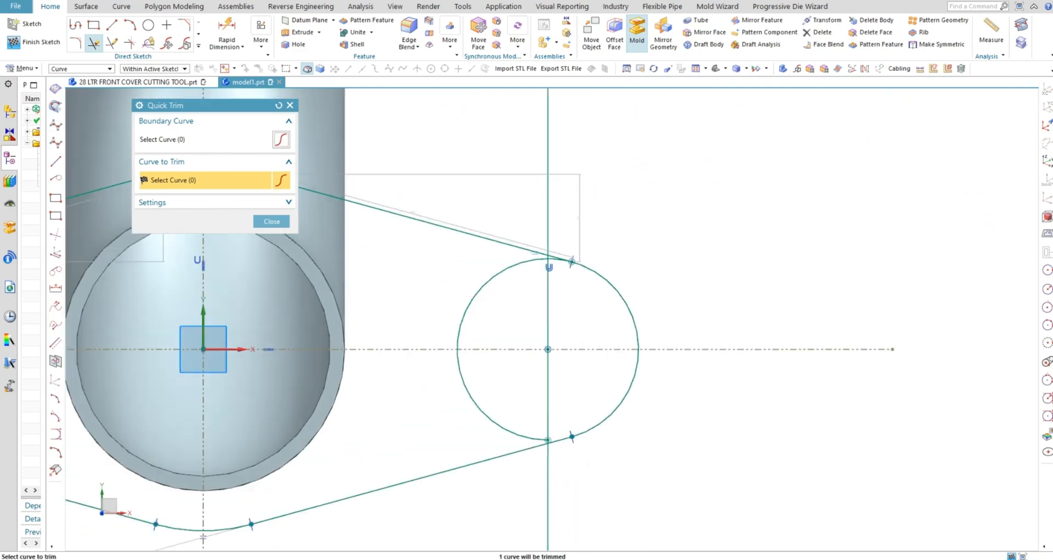
scroll(625, 288, "up", 8)
left_click(625, 288)
scroll(623, 287, "down", 5)
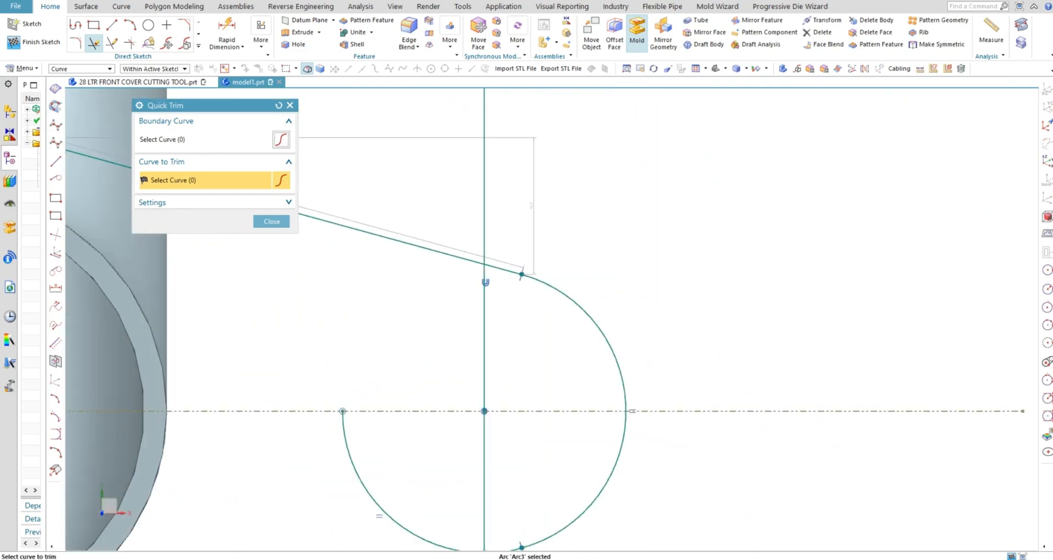
left_click(420, 392)
scroll(560, 362, "down", 5)
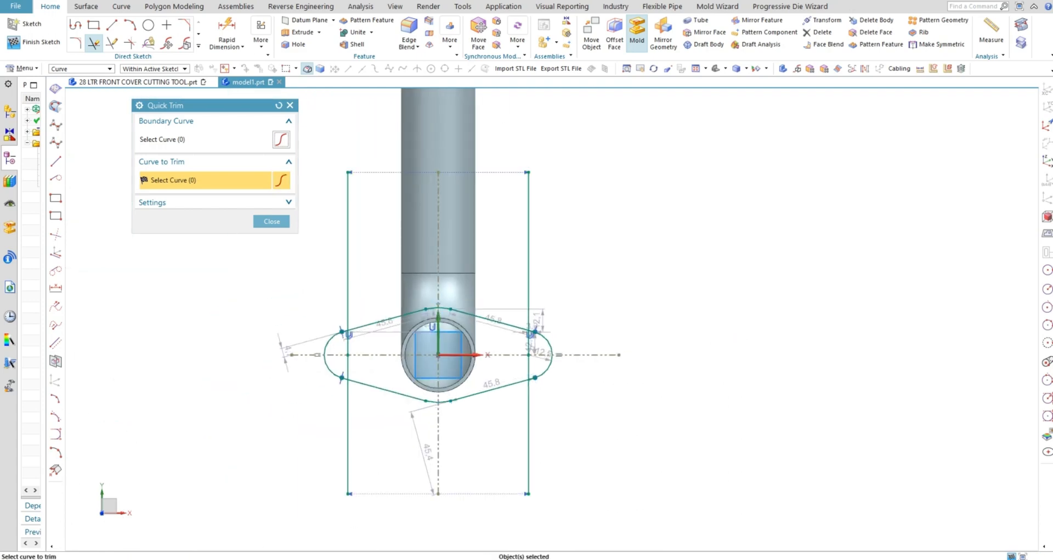
scroll(453, 354, "up", 3)
key("Escape")
Extrude the closed flange profile 8 mm as a separate solid with Boolean None
middle_click_drag(472, 515, 505, 433)
scroll(505, 439, "down", 4)
scroll(473, 243, "up", 3)
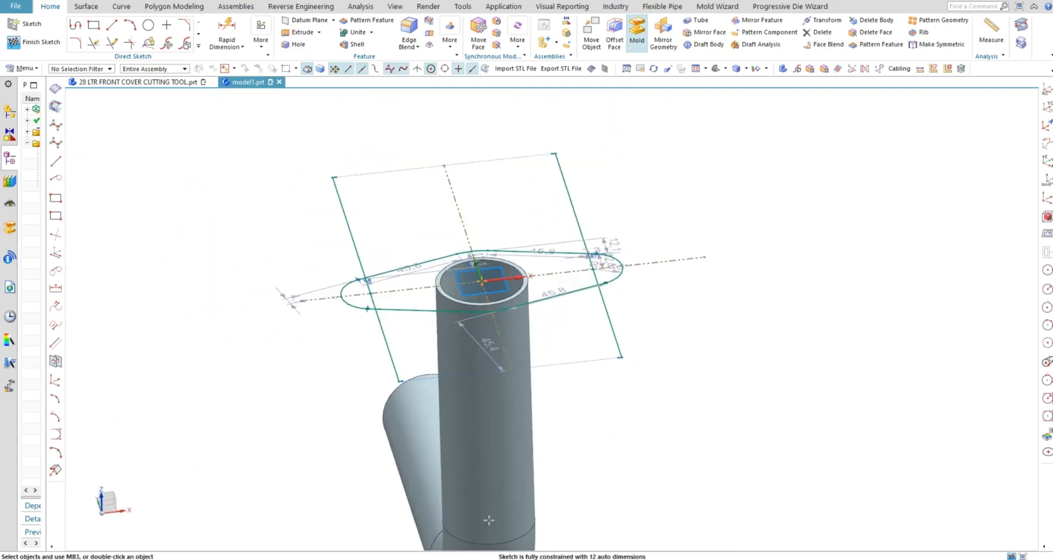
middle_click_drag(473, 243, 500, 243)
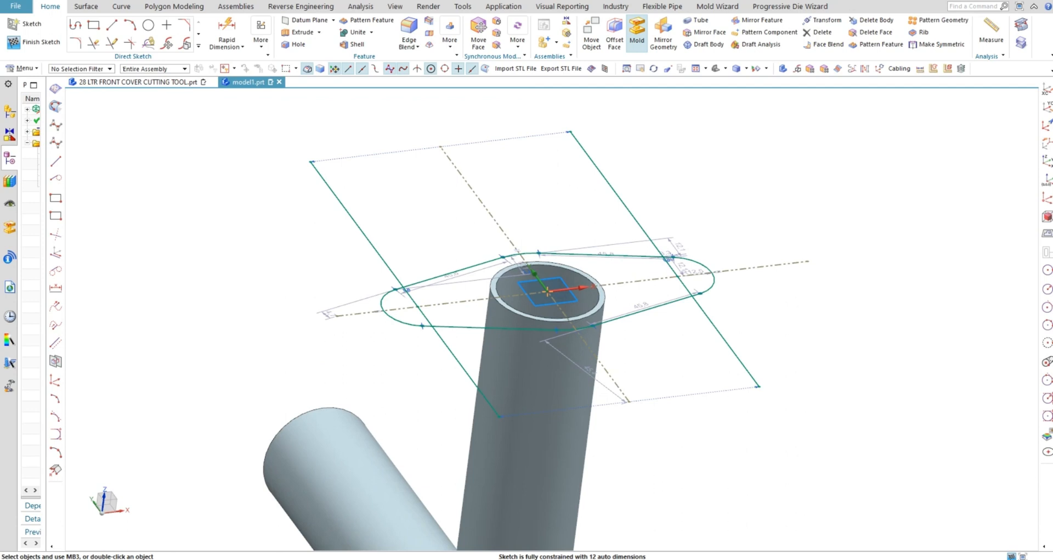
left_click(302, 32)
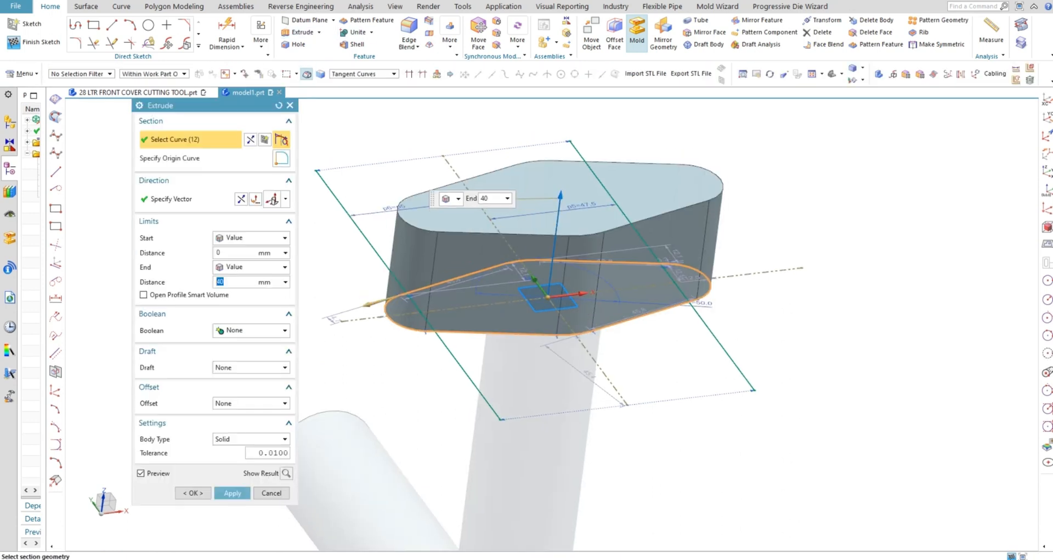
type("8")
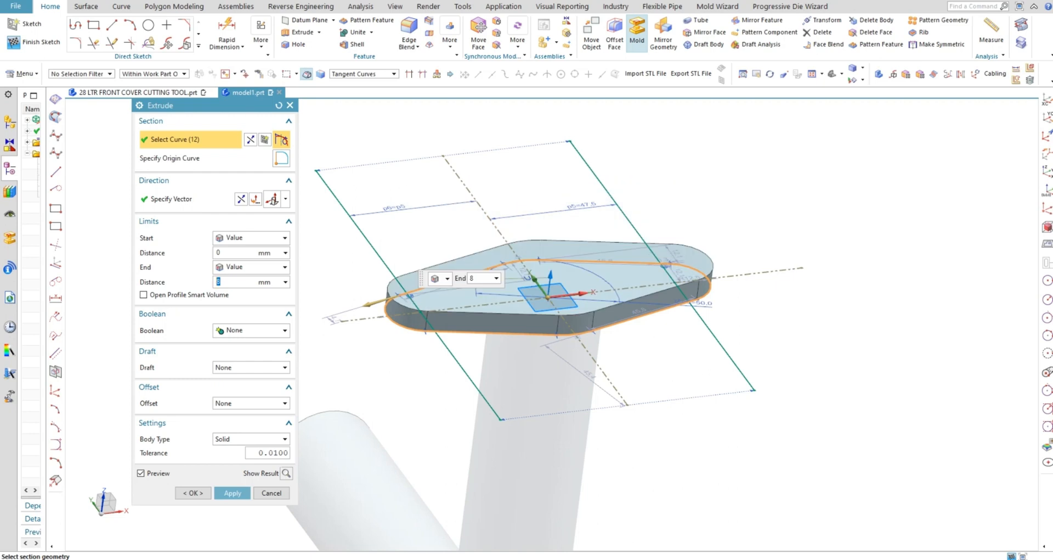
left_click(232, 493)
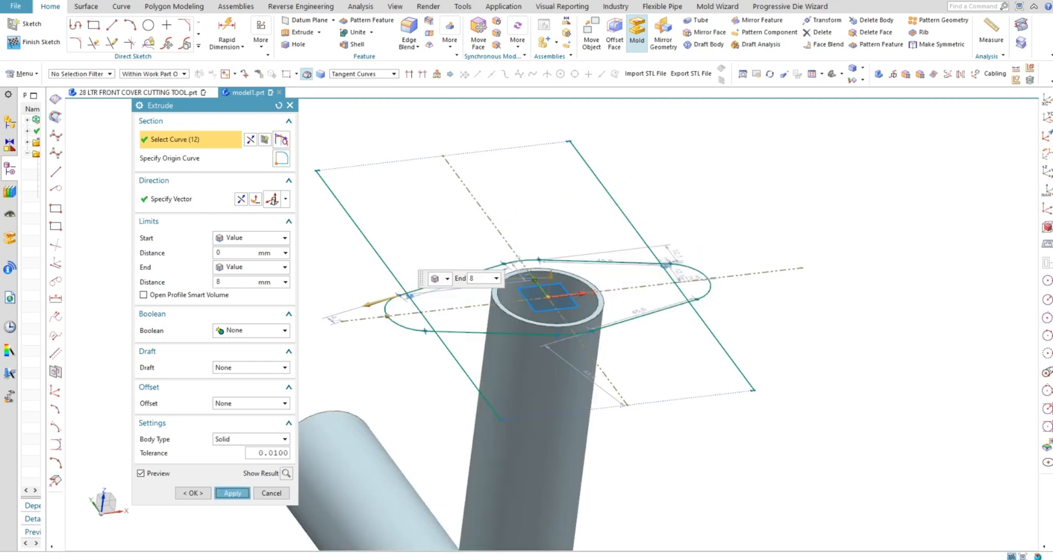
left_click(272, 493)
Hide the flange sketch
left_click(631, 314)
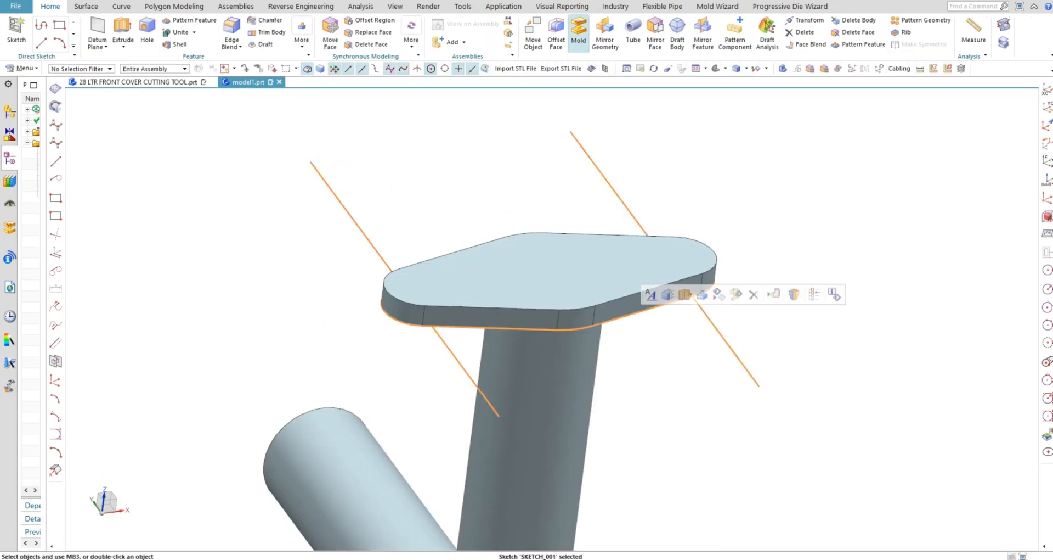
key("ctrl+b")
scroll(511, 332, "down", 2)
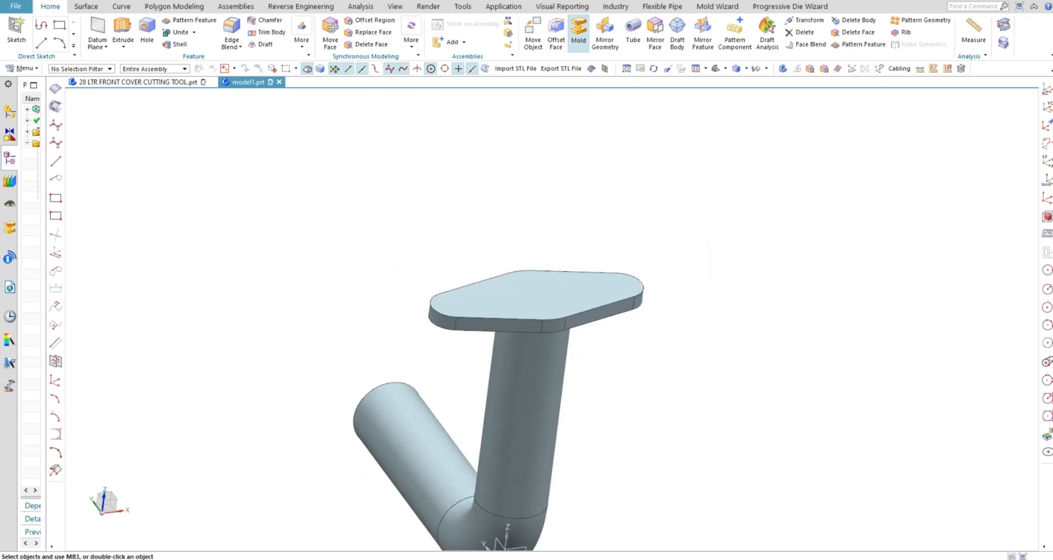
Shell the flange plate with a 4 mm wall thickness, removing its top face
middle_click_drag(511, 332, 514, 341)
left_click(177, 44)
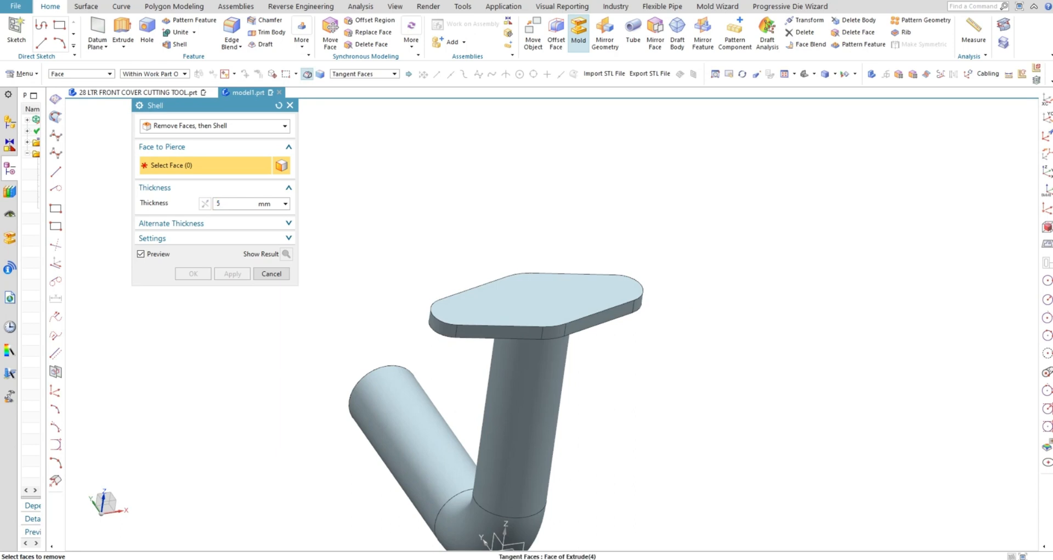
left_click(537, 301)
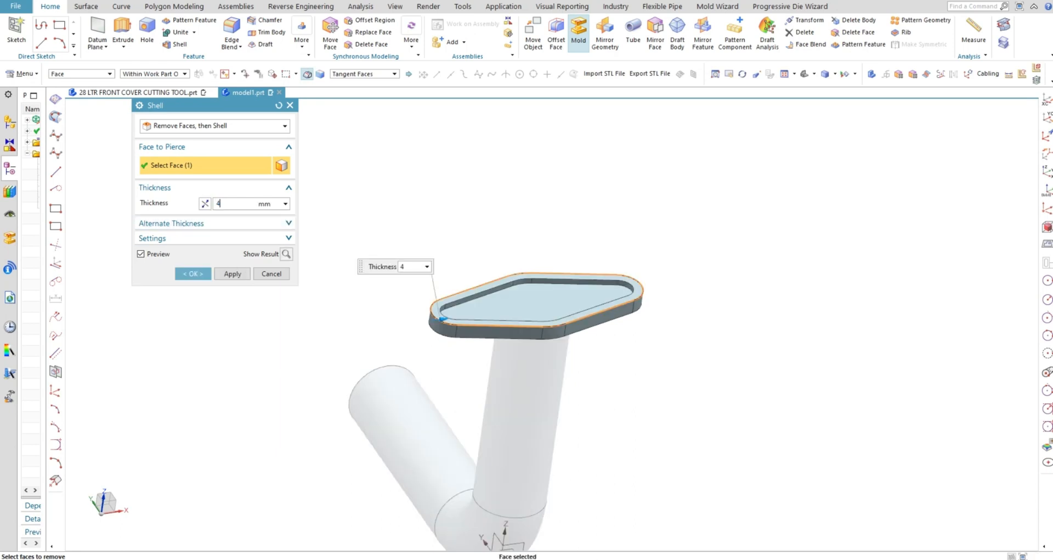
type("4")
key("Return")
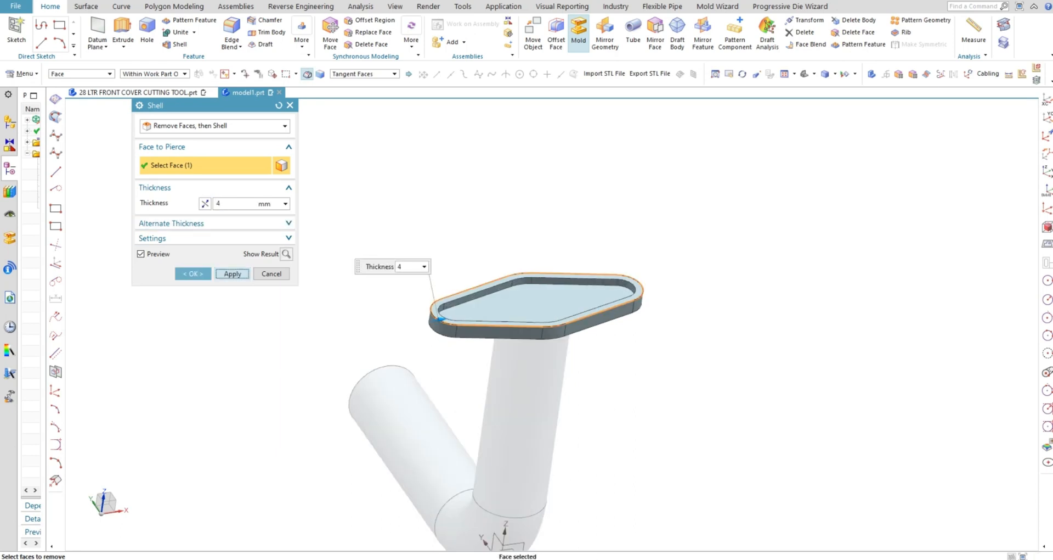
left_click(233, 274)
left_click(272, 274)
left_click(533, 380)
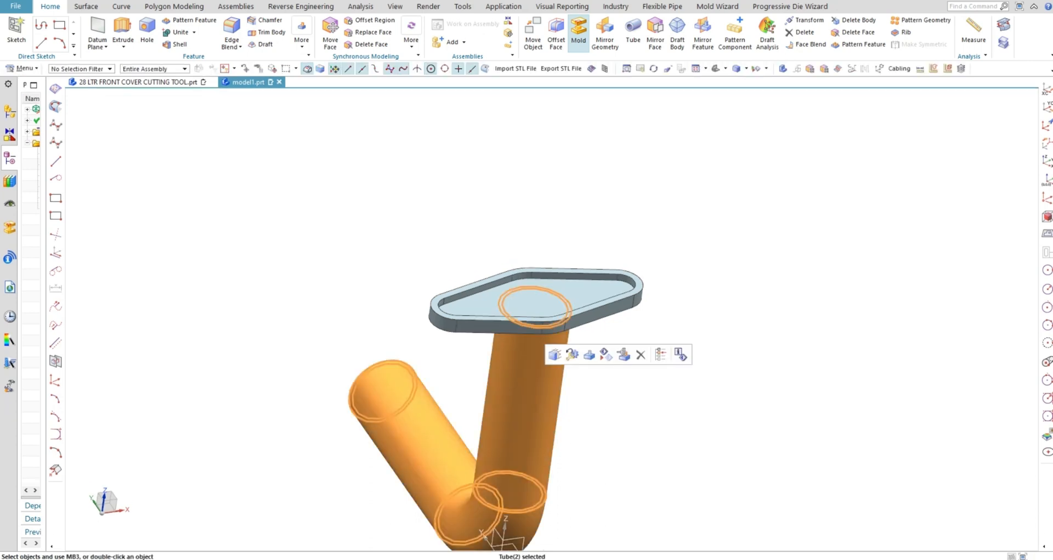
key("ctrl+b")
key("ctrl+z")
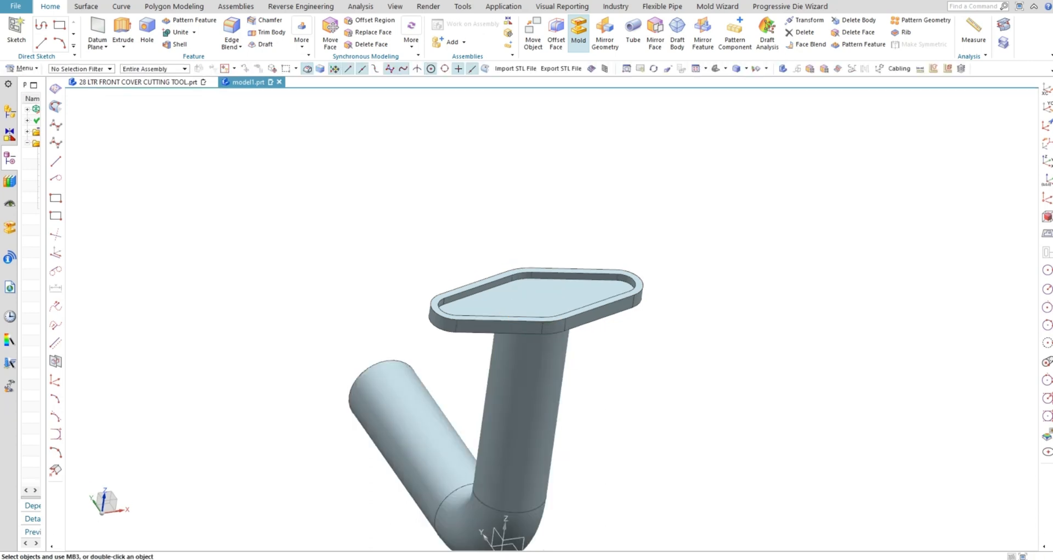
Hide the flange body to expose the open end of the vertical tube
scroll(454, 194, "down", 1)
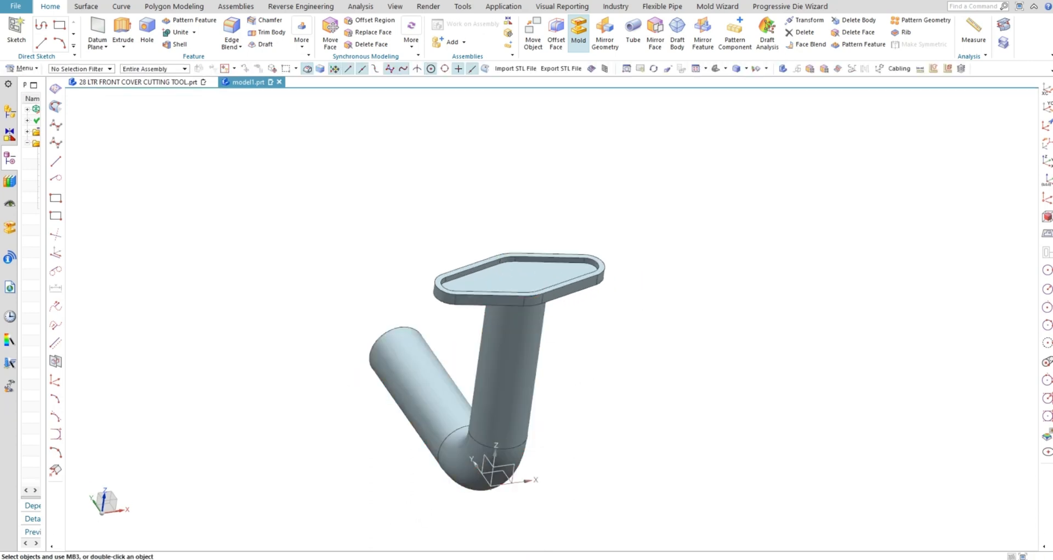
left_click(520, 279)
middle_click(519, 279)
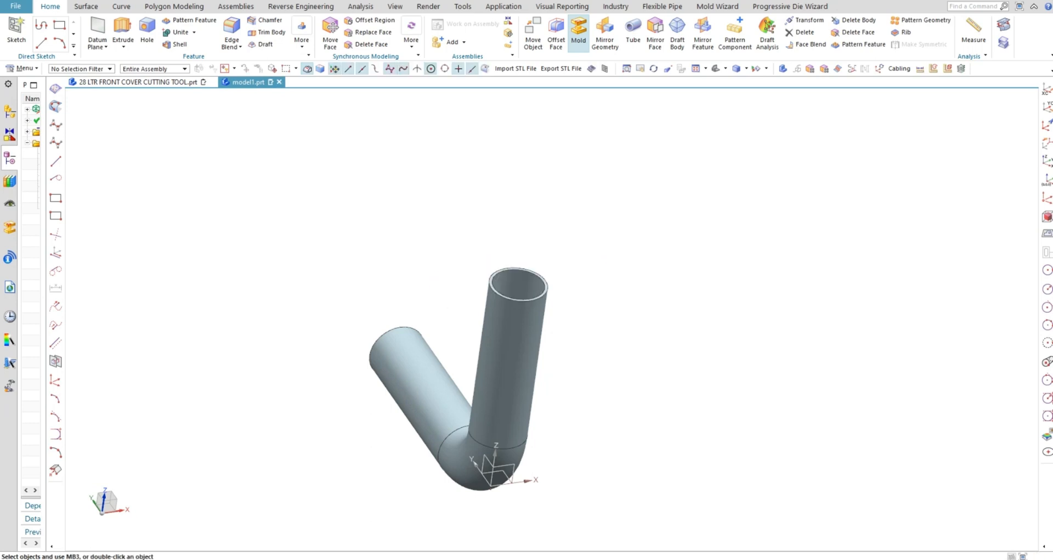
Extrude the inner circular edge of the vertical tube's open end 30 mm as a separate solid
left_click(123, 30)
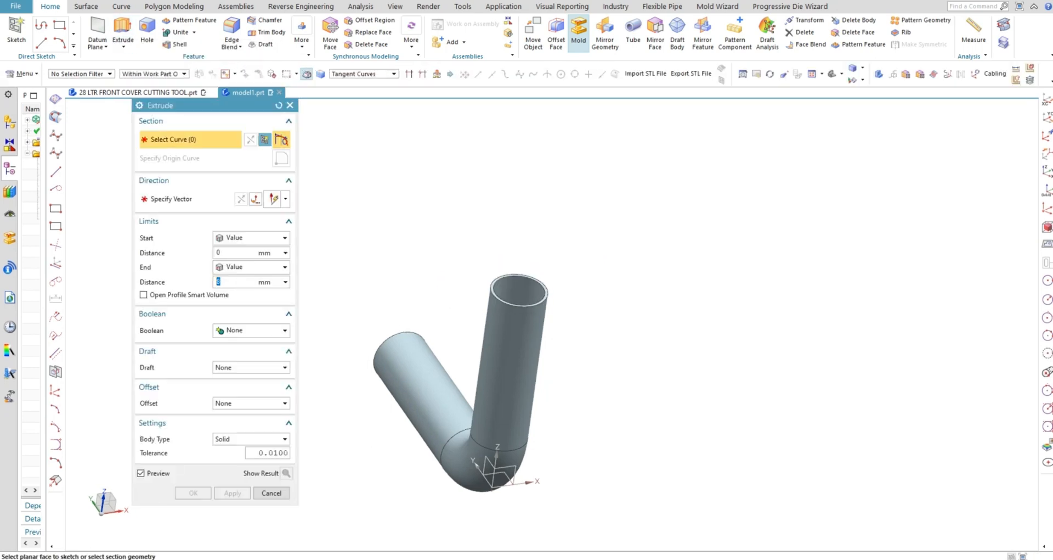
left_click(524, 304)
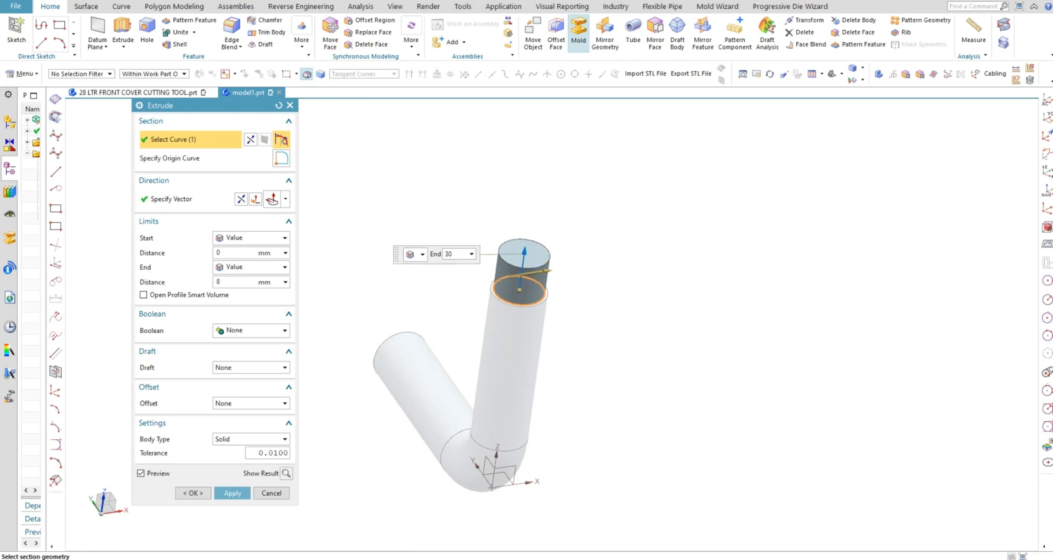
key("Return")
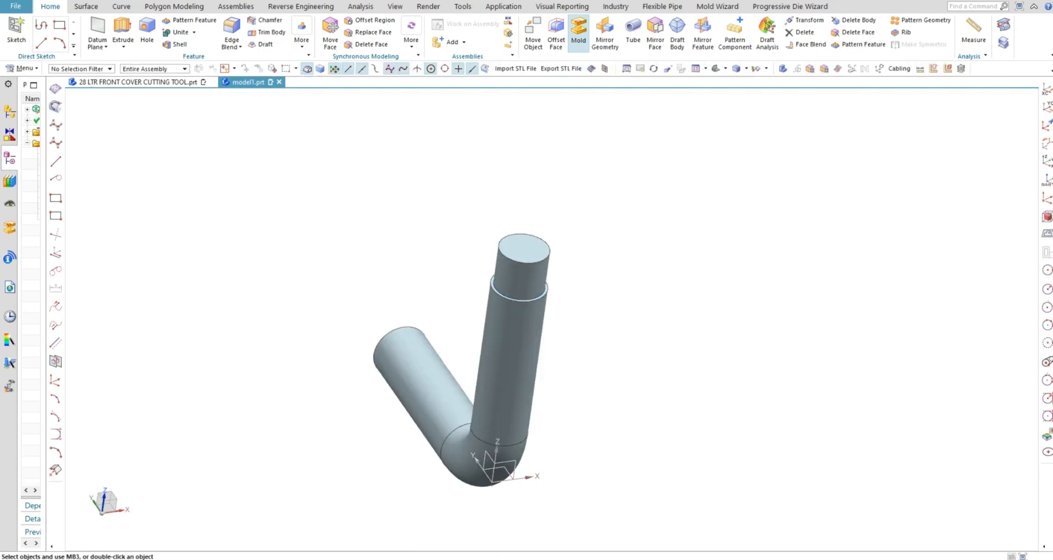
Show the hidden flange body again
key("ctrl+shift+k")
left_click(521, 277)
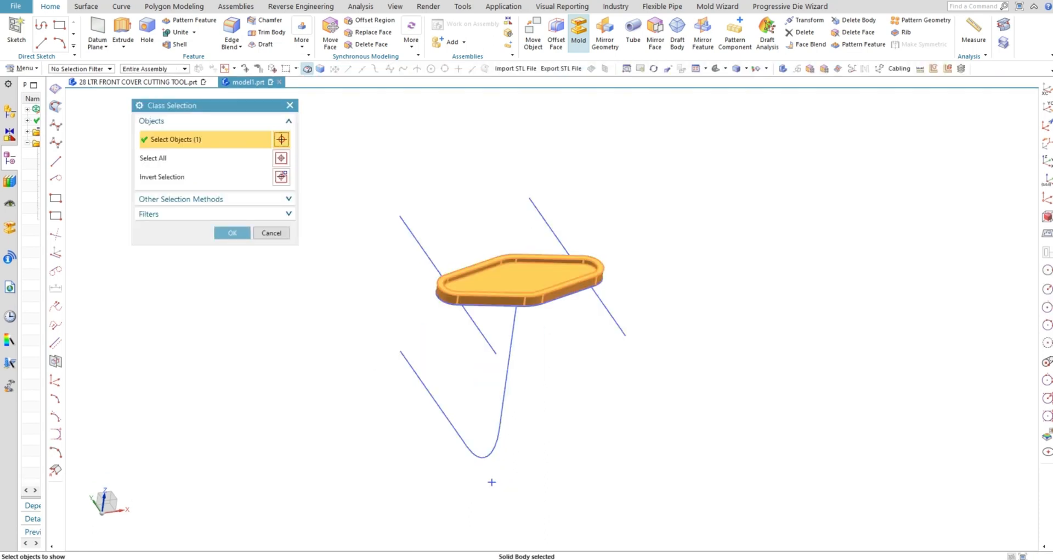
key("Return")
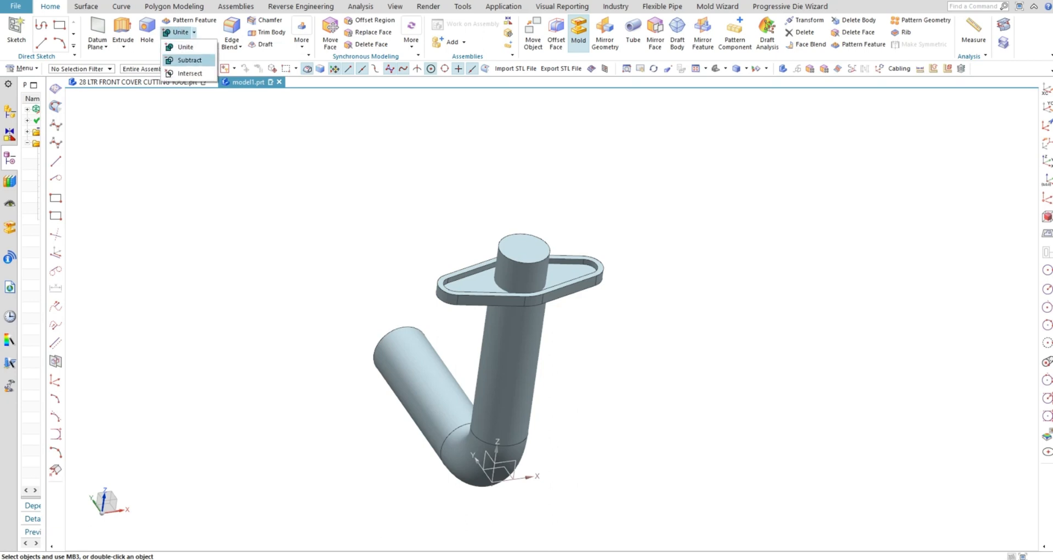
Subtract the extruded cylinder from the flange body to cut the tube opening
left_click(181, 56)
left_click(467, 283)
left_click(511, 351)
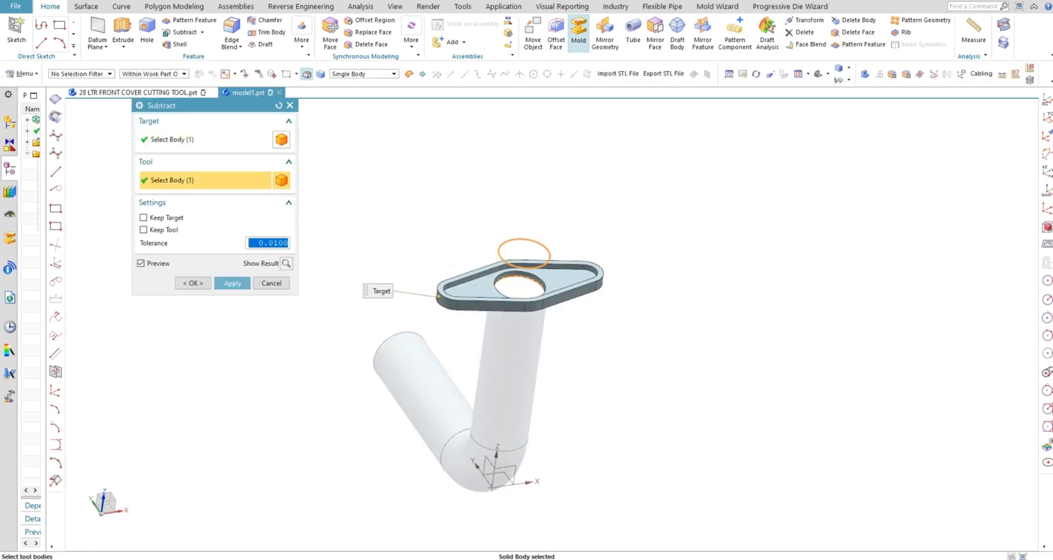
middle_click(510, 351)
Rotate the original flange body 90° about the ZC axis with Move Object
middle_click_drag(494, 329, 464, 335)
key("F8")
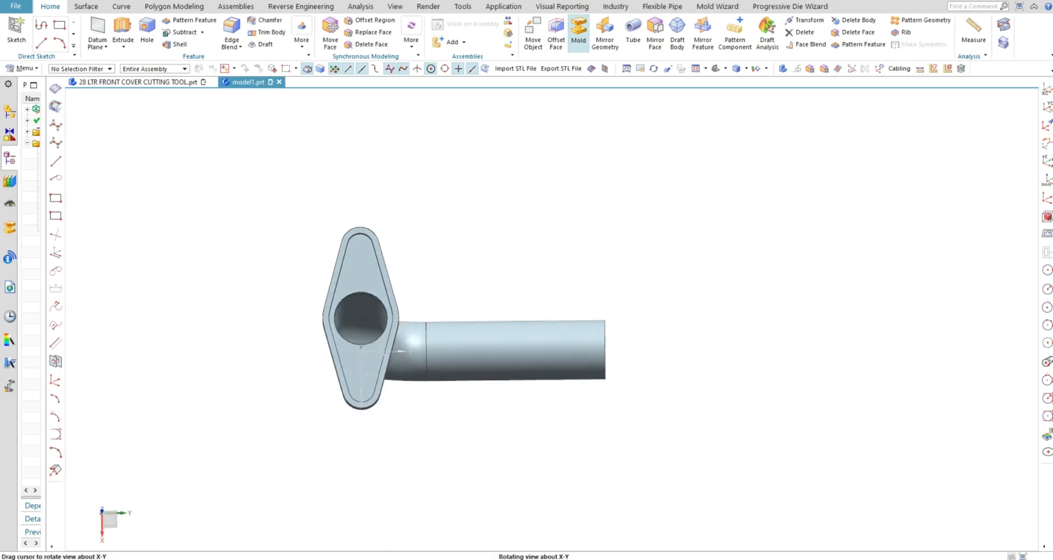
key("F8")
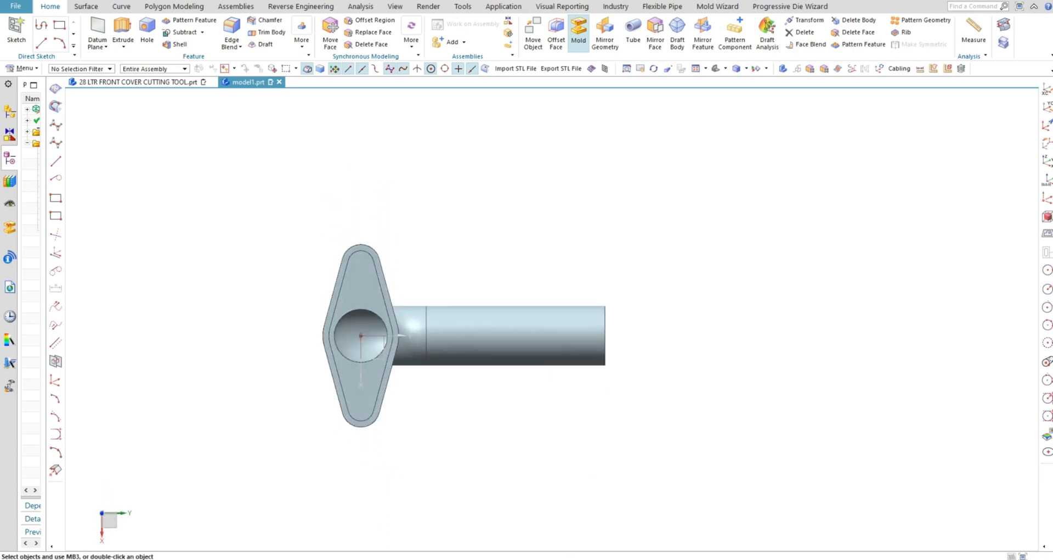
middle_click_drag(464, 335, 464, 280)
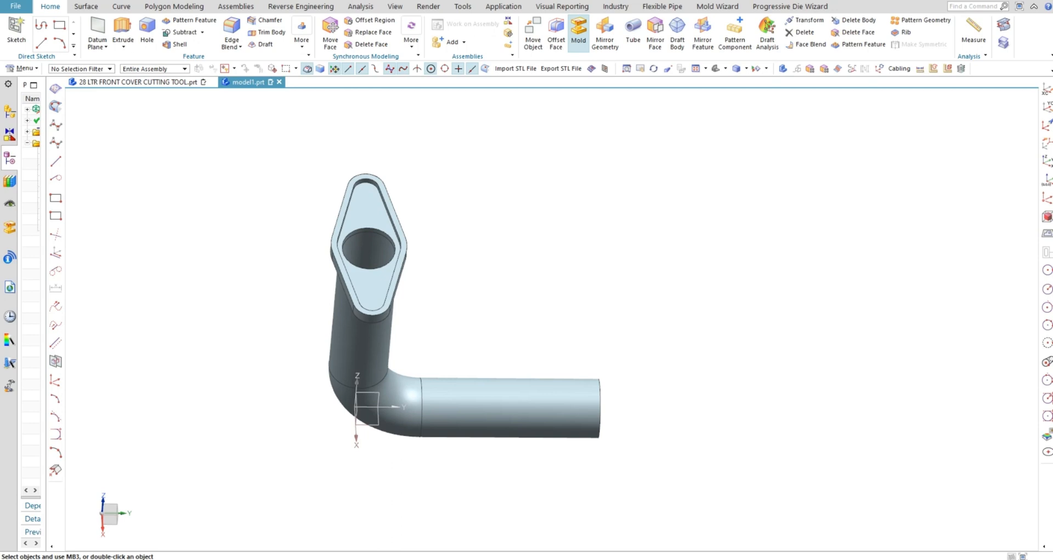
middle_click_drag(464, 279, 478, 258)
left_click(533, 32)
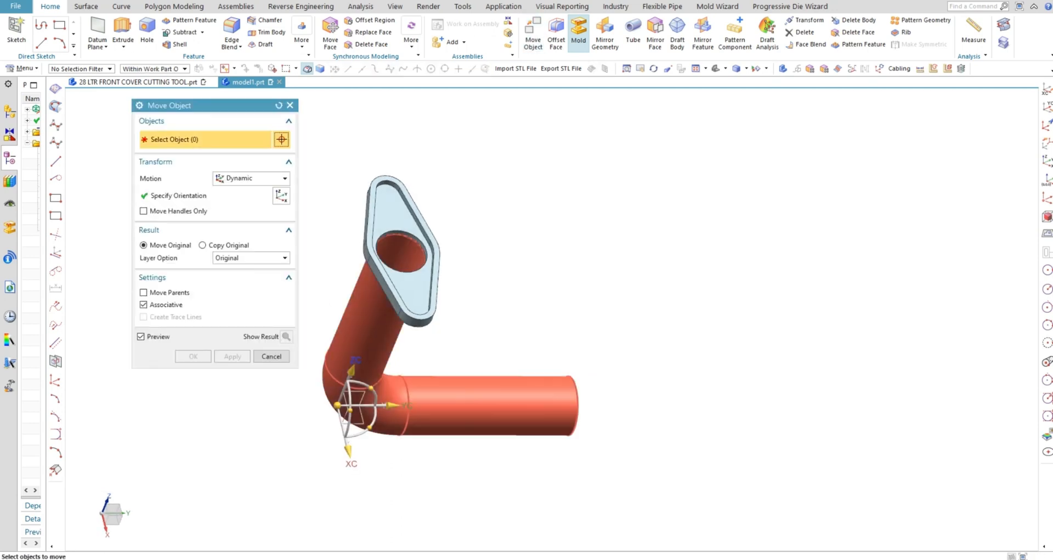
left_click(387, 219)
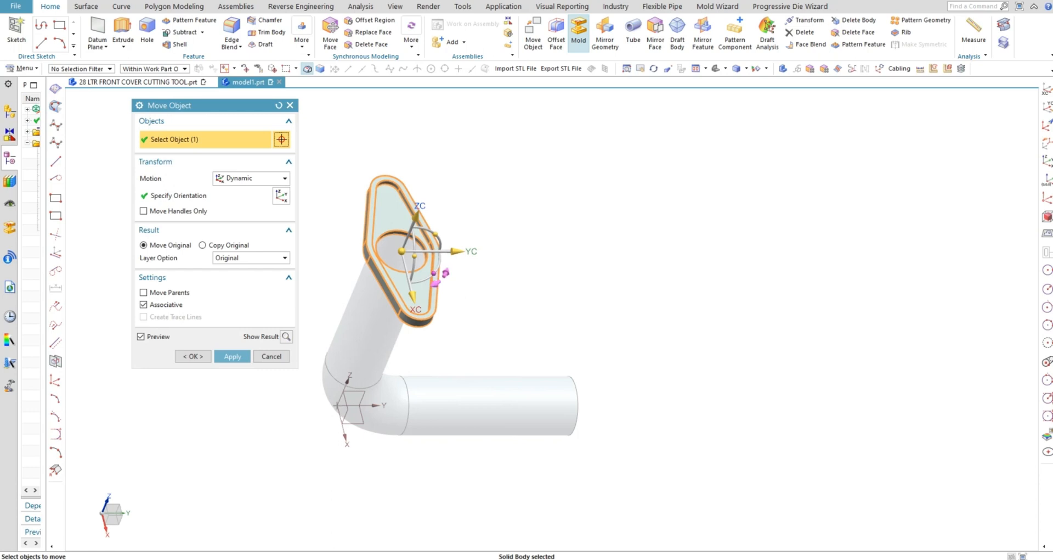
left_click(436, 282)
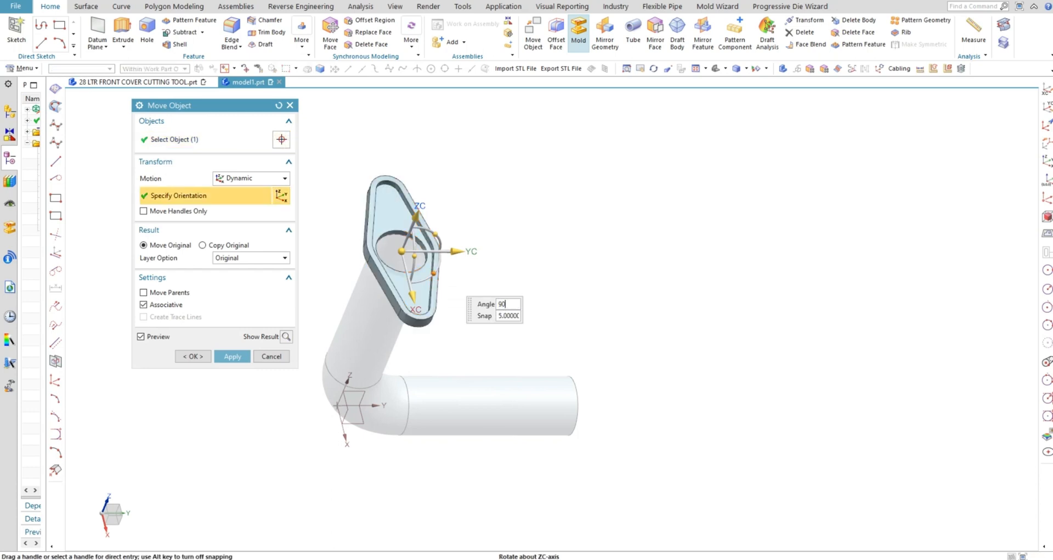
key("Return")
left_click(232, 356)
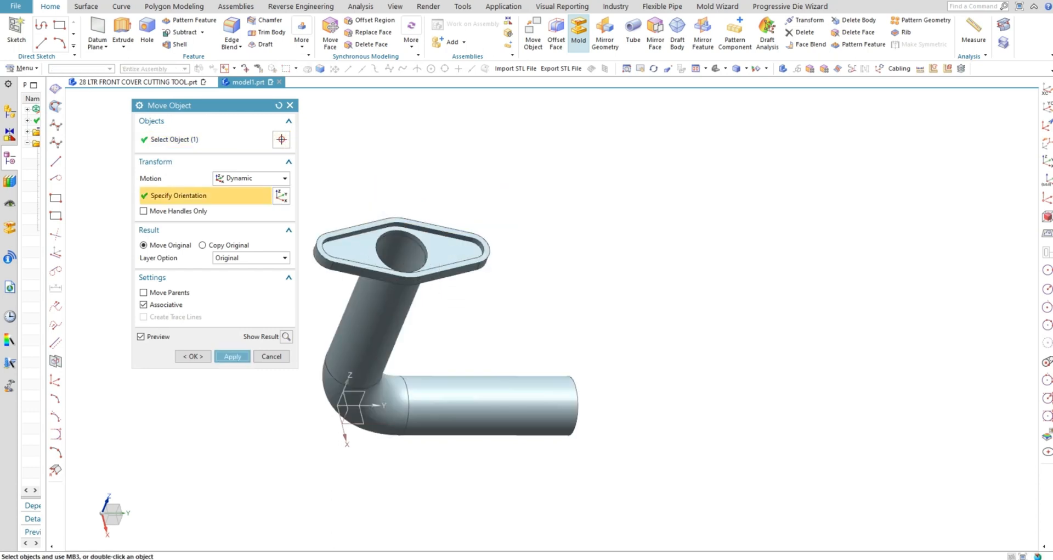
left_click(272, 356)
Use Move Object on the flange to shift it along YC past the horizontal tube's end and lower it along ZC
middle_click_drag(417, 329, 427, 378)
key("F8")
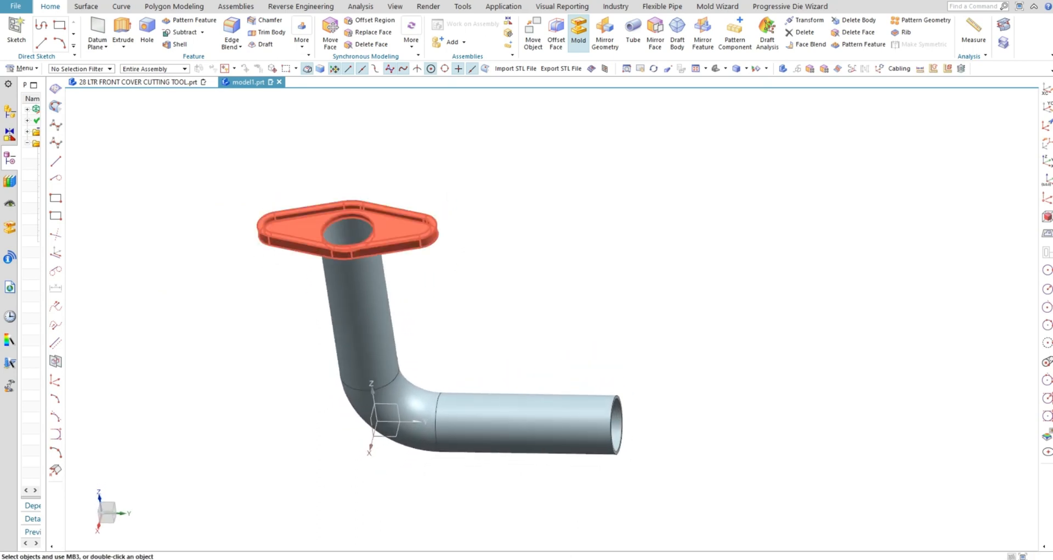
middle_click_drag(433, 329, 438, 333)
key("F8")
left_click(532, 30)
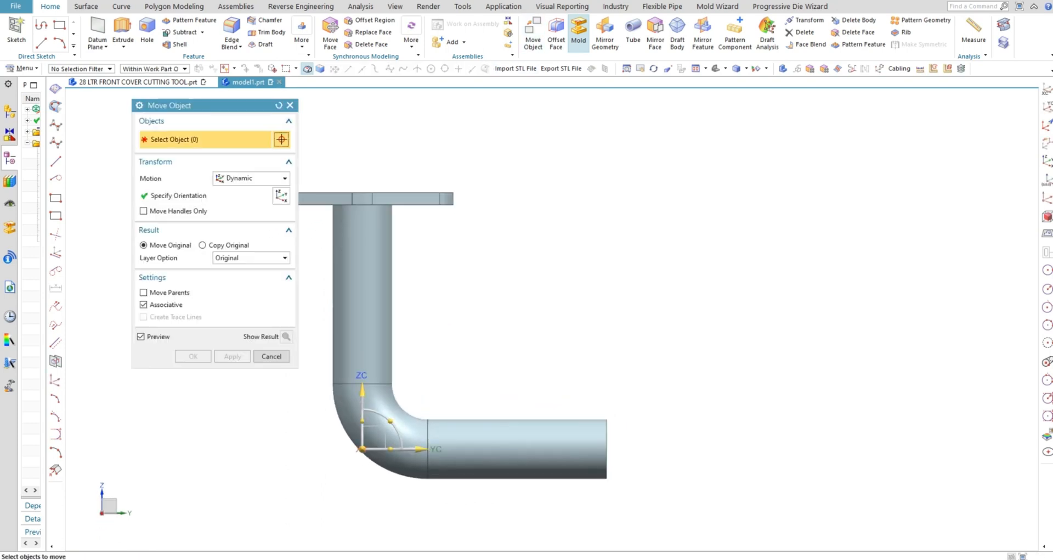
left_click(379, 199)
left_click(425, 198)
left_click_drag(422, 198, 703, 198)
left_click(642, 199)
left_click(643, 143)
left_click_drag(642, 142, 642, 257)
Rotate the shifted flange 90° about the XC axis so it stands upright facing the horizontal tube
left_click(671, 285)
type("9")
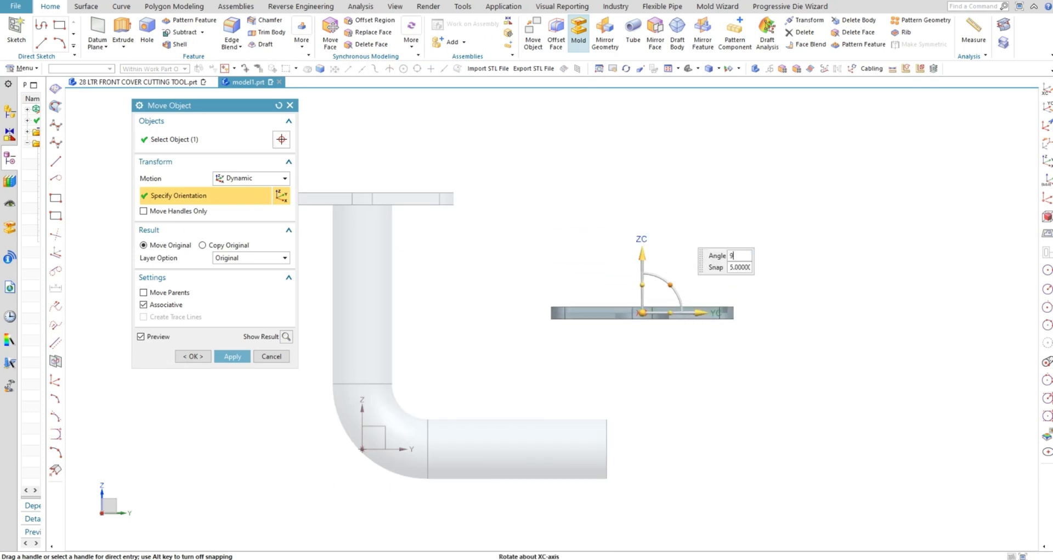
type("0")
key("Return")
middle_click_drag(707, 351, 653, 362)
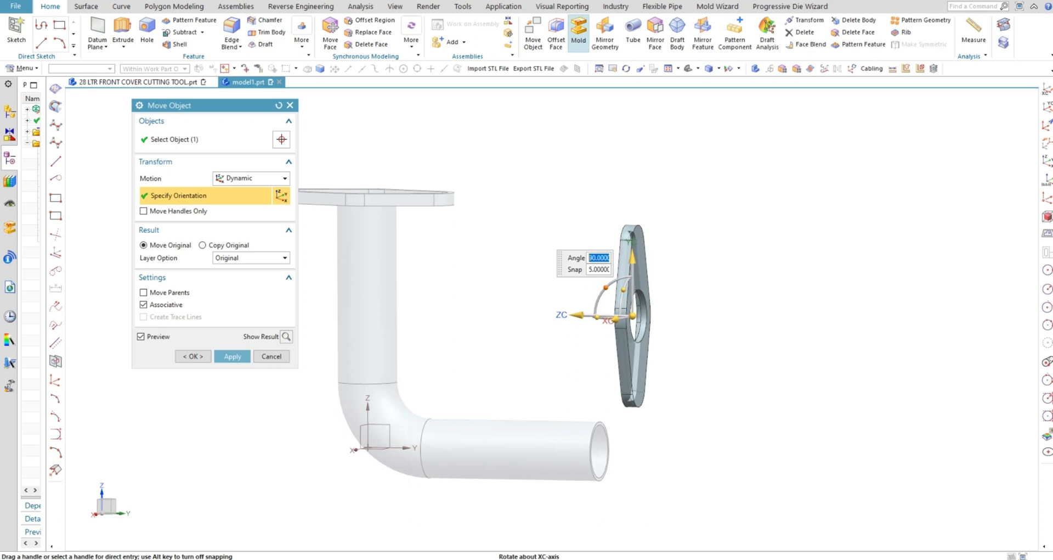
Rotate the upright flange further about the XC axis so its recessed side faces away from the horizontal tube
key("Return")
key("Return")
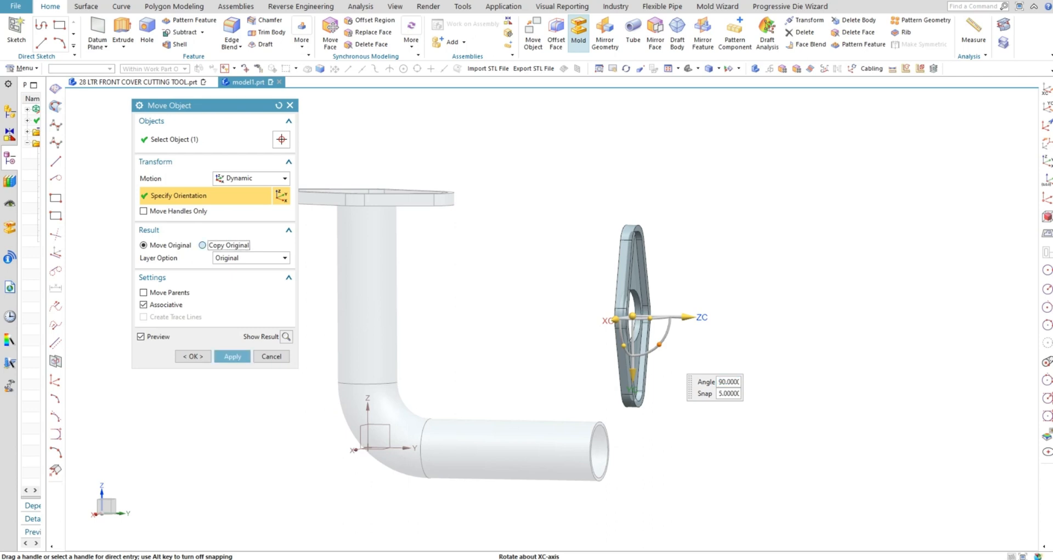
left_click(212, 245)
left_click(193, 346)
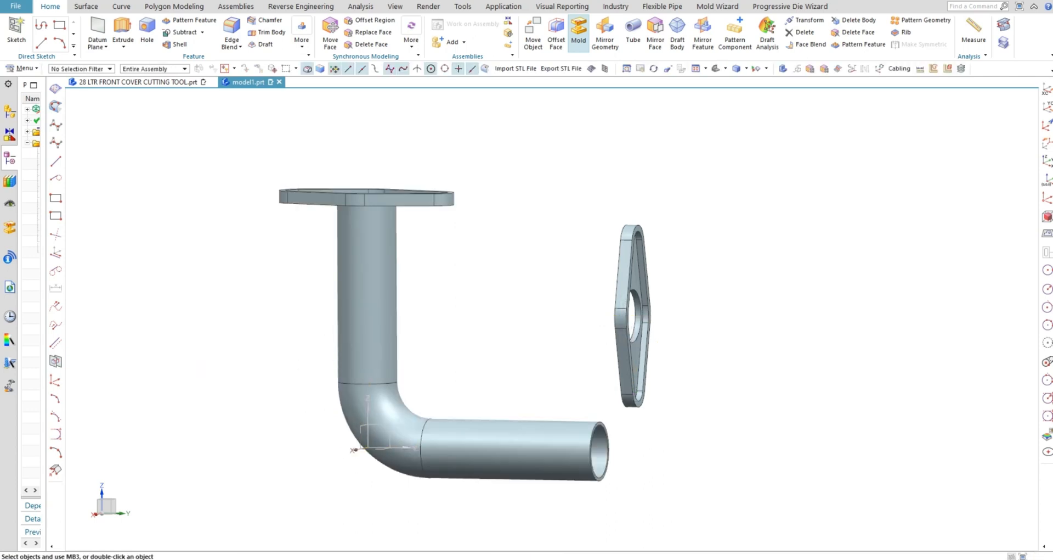
Move the original flange point to point from its bore centre to the centre of the horizontal tube's open end
left_click(533, 33)
left_click(626, 286)
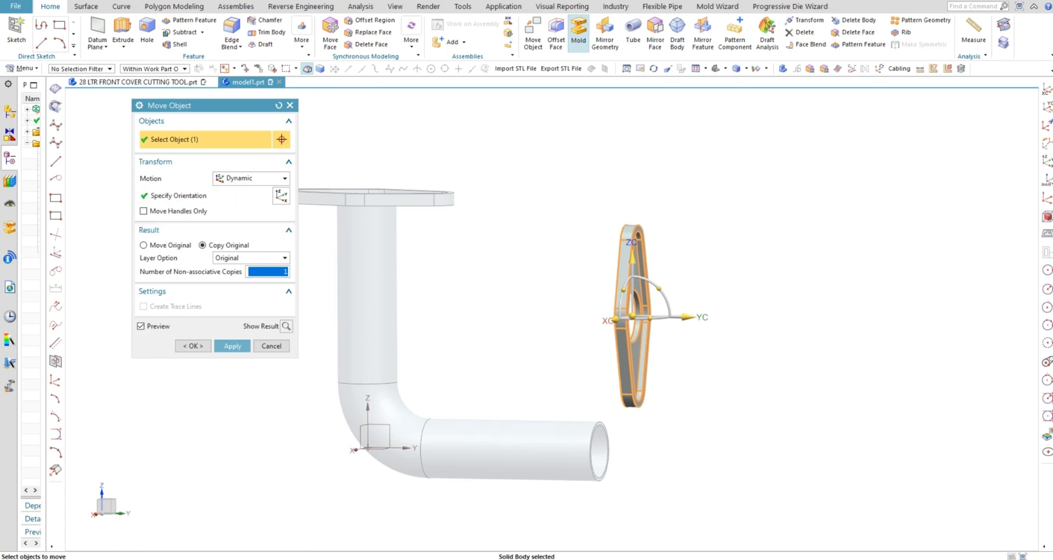
left_click(252, 178)
left_click(241, 235)
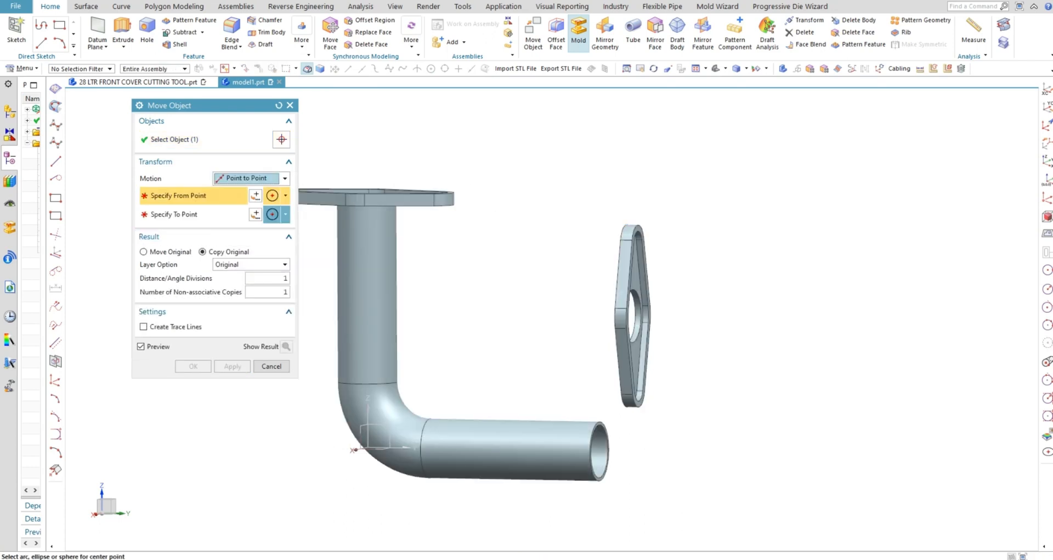
left_click(631, 336)
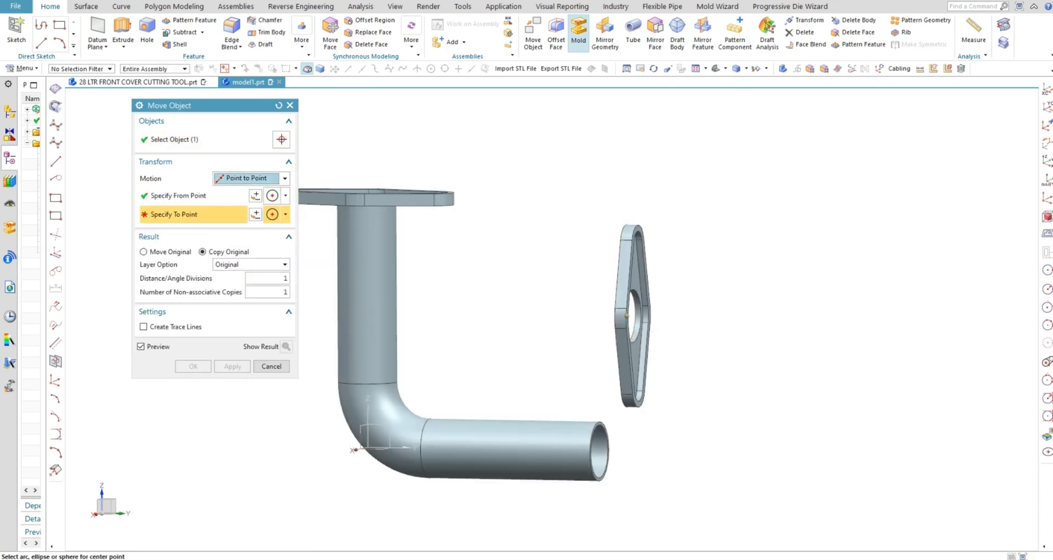
left_click(600, 449)
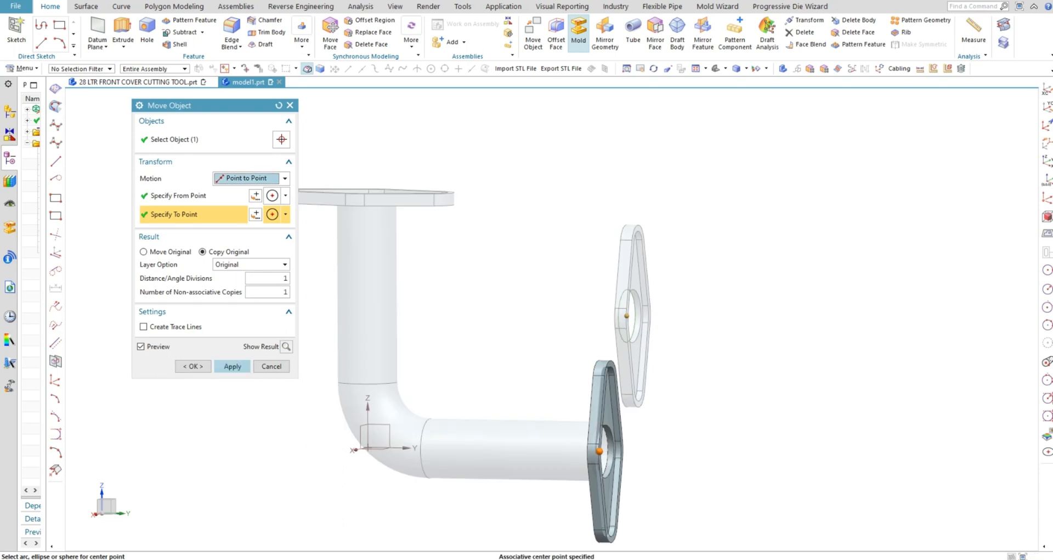
left_click(143, 252)
left_click(233, 377)
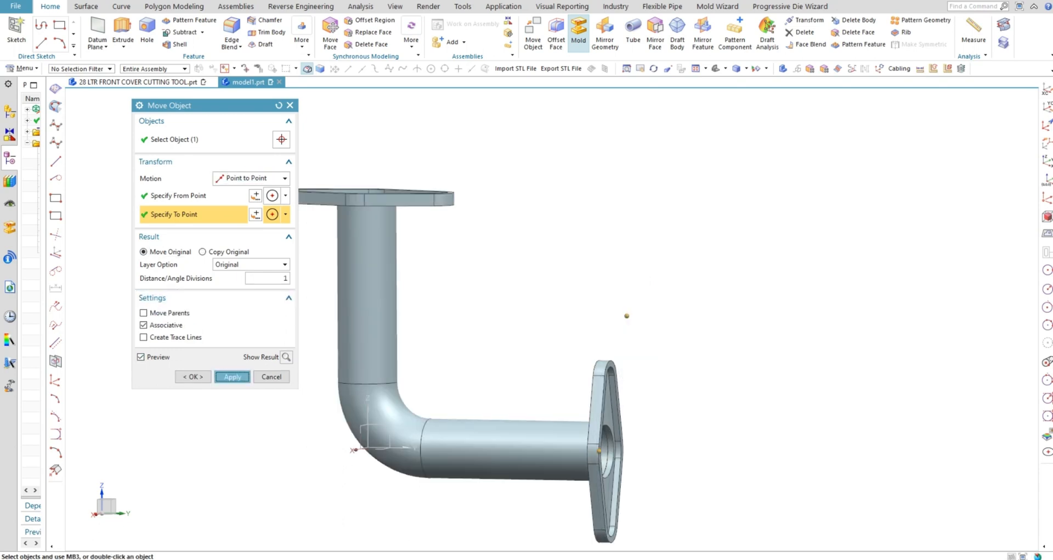
Unite the bent tube as target with the upper flange and the horizontal end's flange as tool bodies
scroll(475, 347, "down", 2)
middle_click_drag(559, 413, 538, 433)
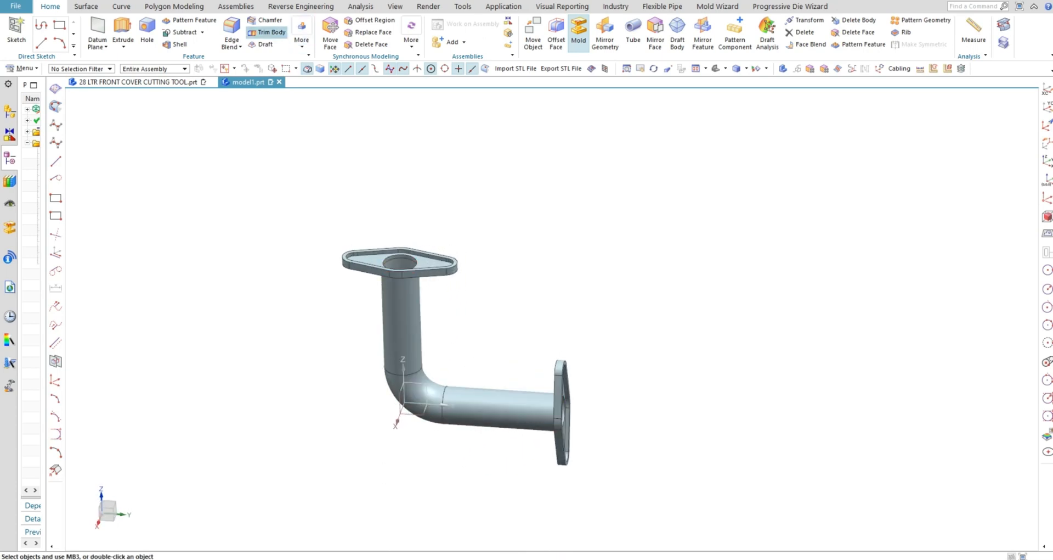
left_click(202, 31)
left_click(181, 45)
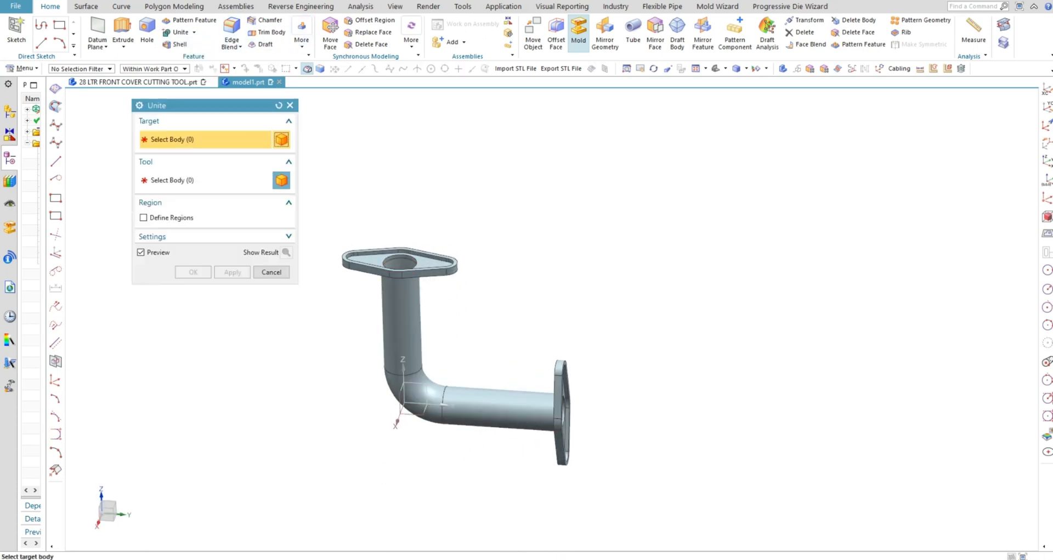
left_click(503, 427)
left_click(447, 275)
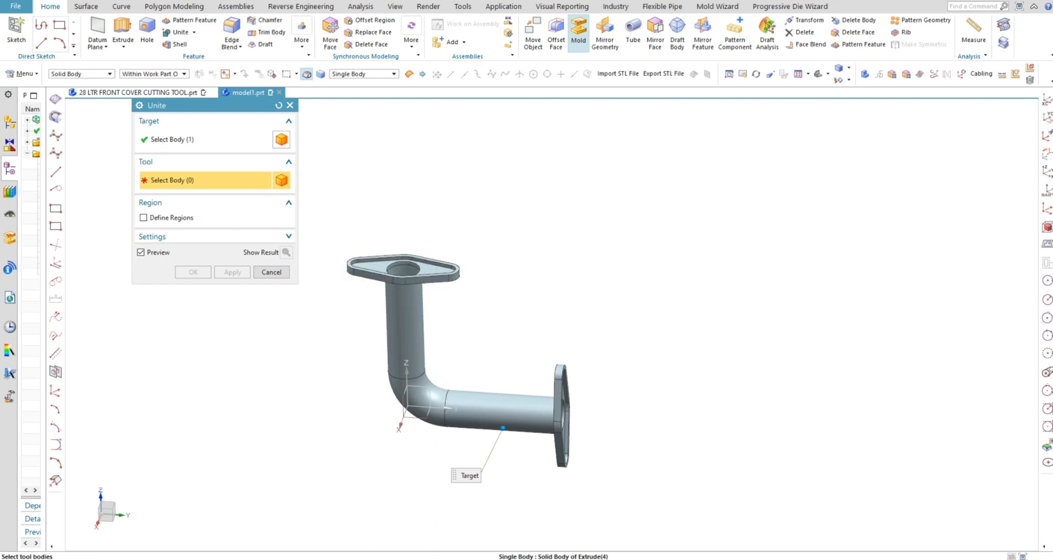
left_click(561, 387)
middle_click(562, 384)
middle_click(561, 384)
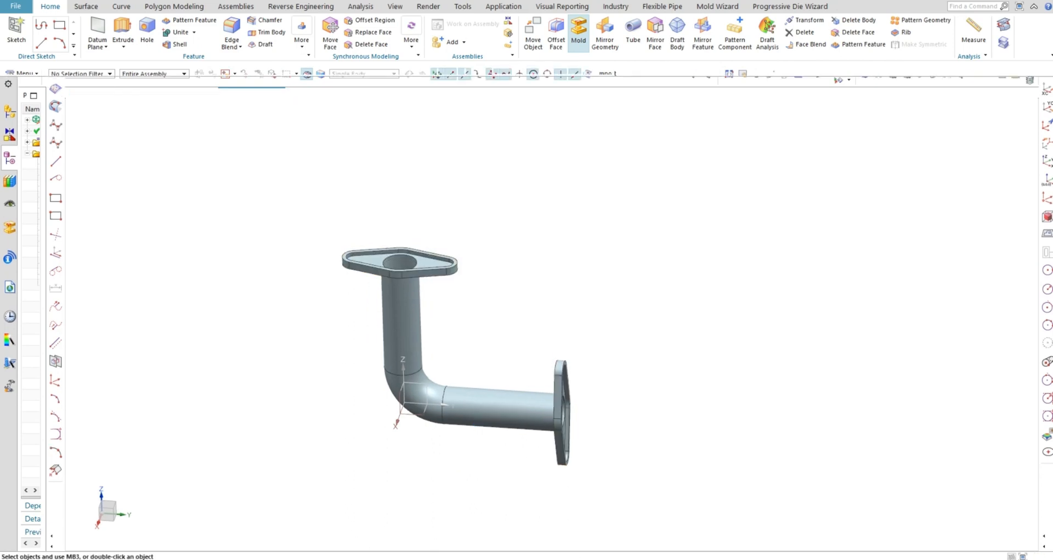
Examine the united tube and both flanges from several sides
middle_click_drag(560, 384, 700, 368)
left_click(716, 68)
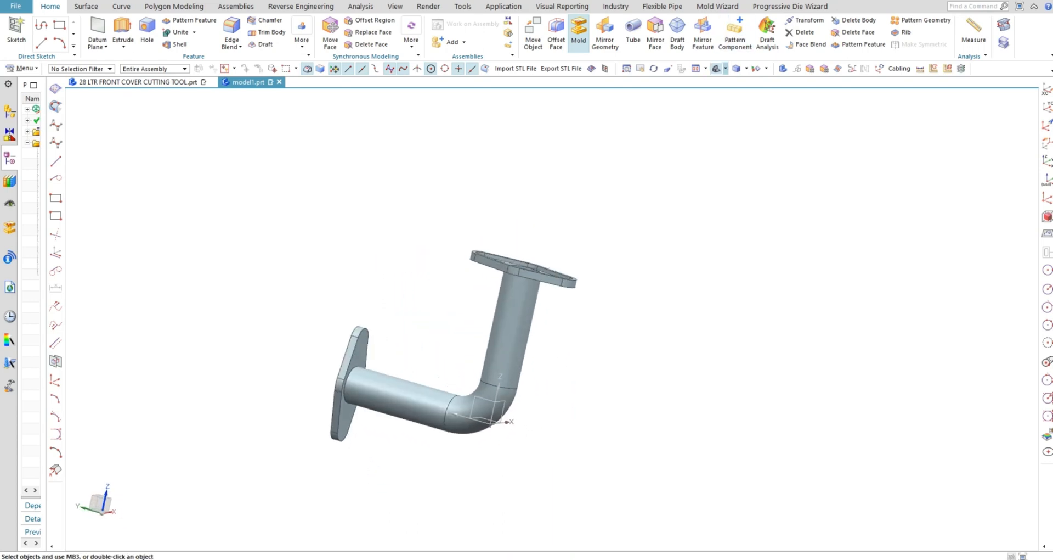
scroll(794, 311, "up", 1)
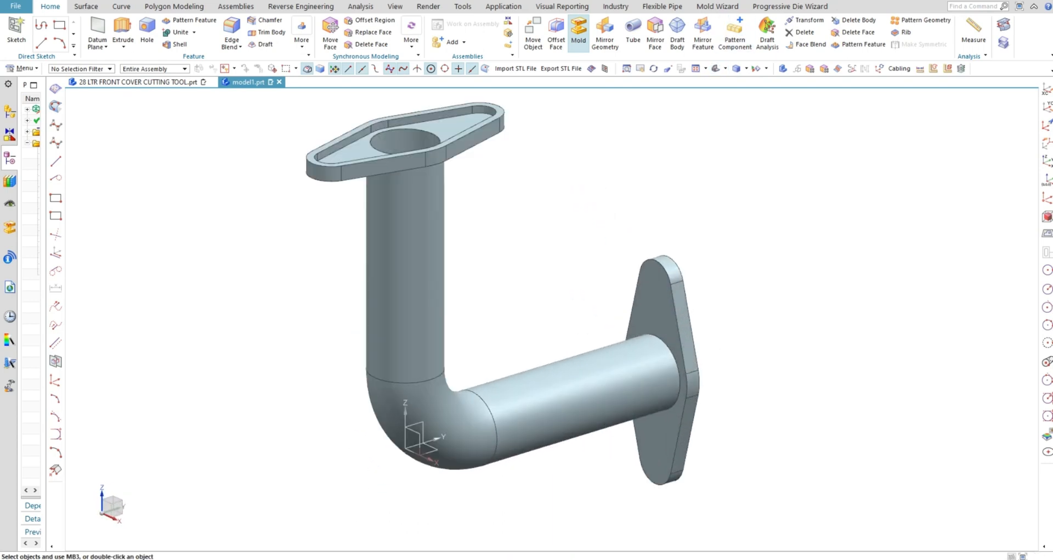
middle_click_drag(666, 357, 467, 445)
middle_click_drag(560, 200, 612, 212)
scroll(571, 214, "down", 2)
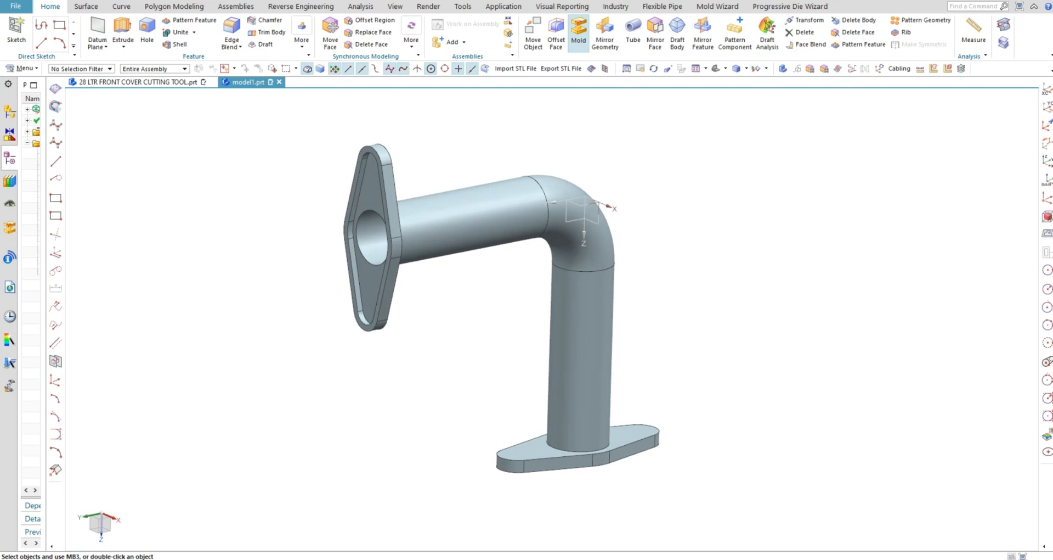
Change the united body's display colour to Strong Pine with Edit Object Display
key("ctrl+j")
left_click(600, 214)
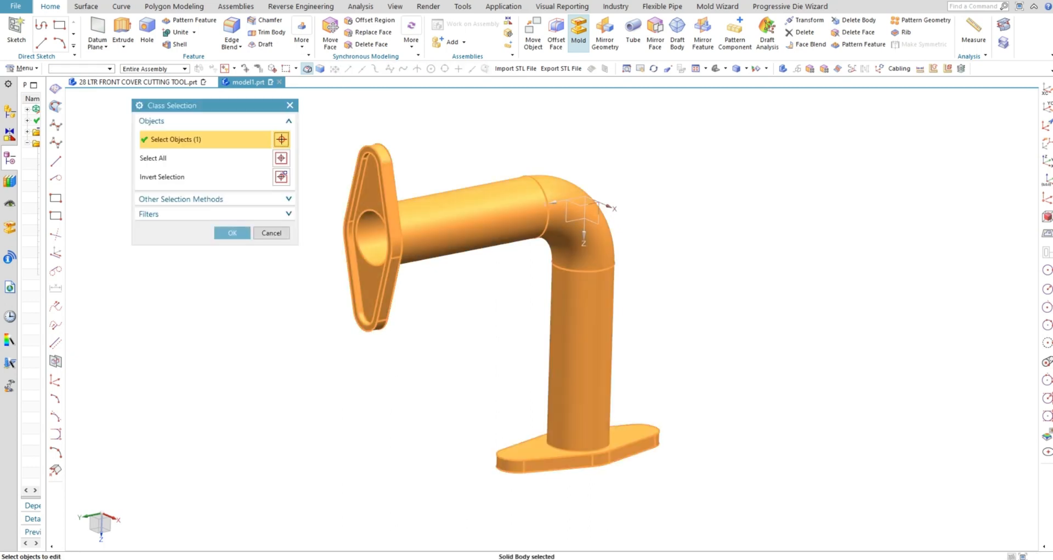
left_click(232, 232)
left_click(264, 170)
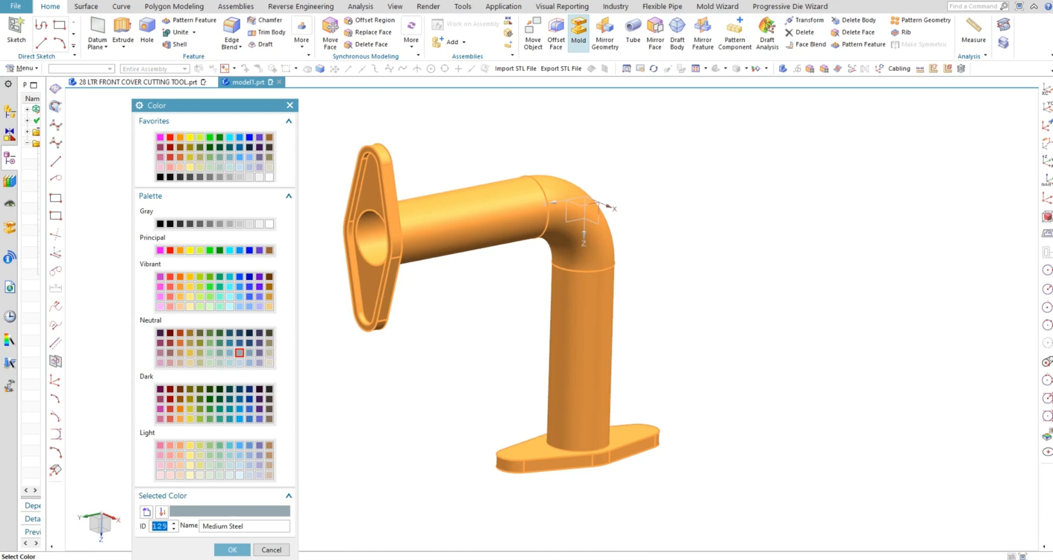
left_click(210, 342)
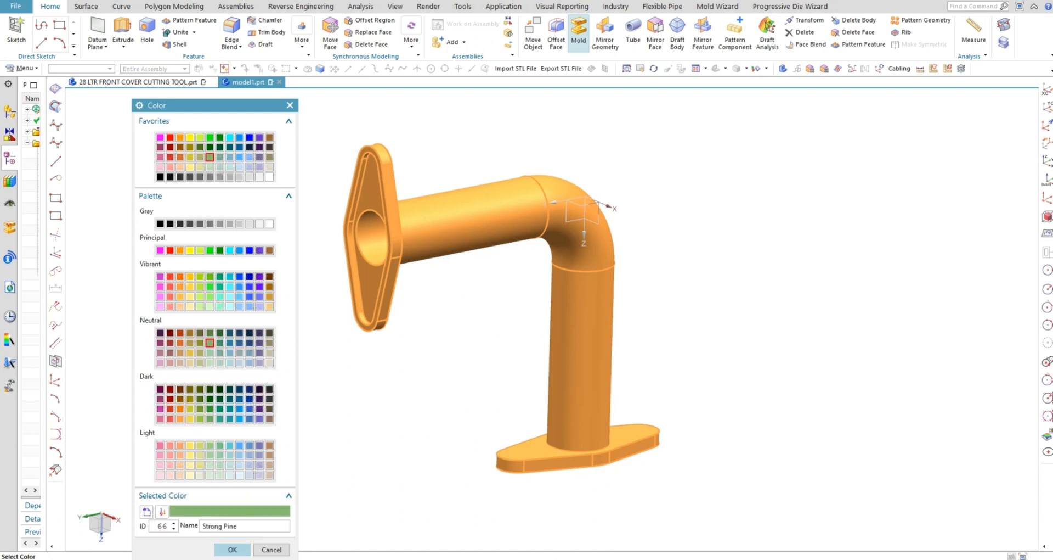
left_click(232, 549)
left_click(232, 415)
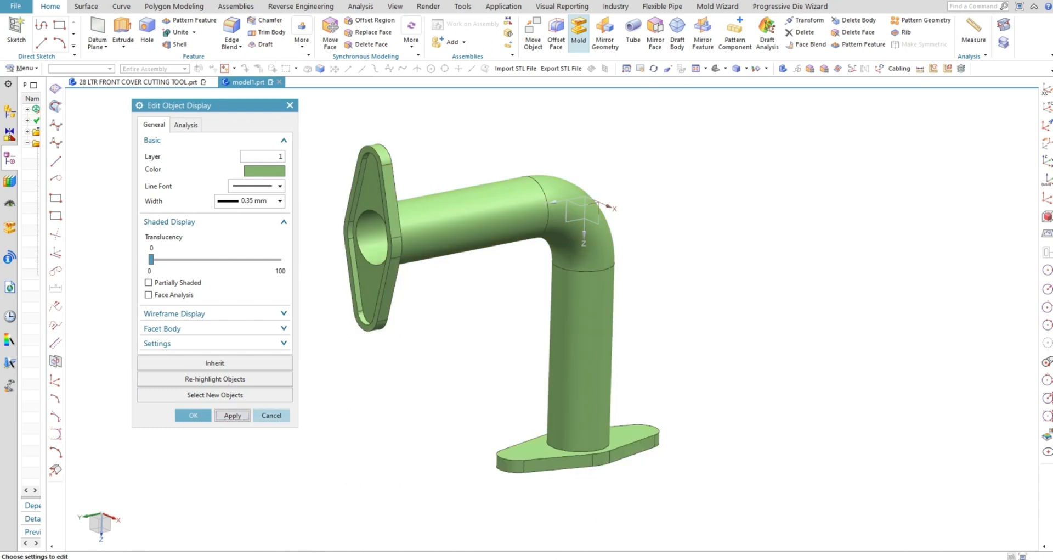
left_click(271, 415)
scroll(344, 415, "down", 2)
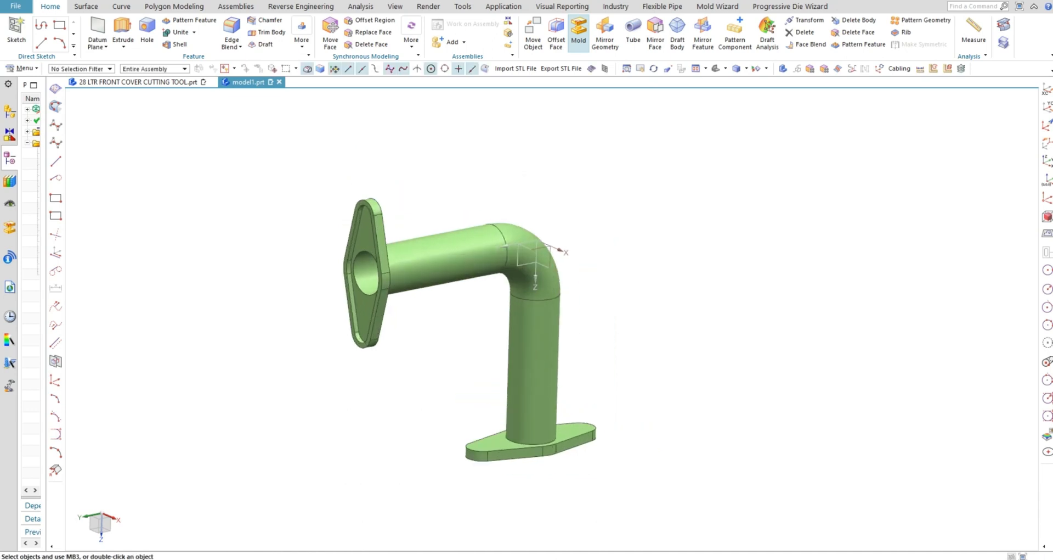